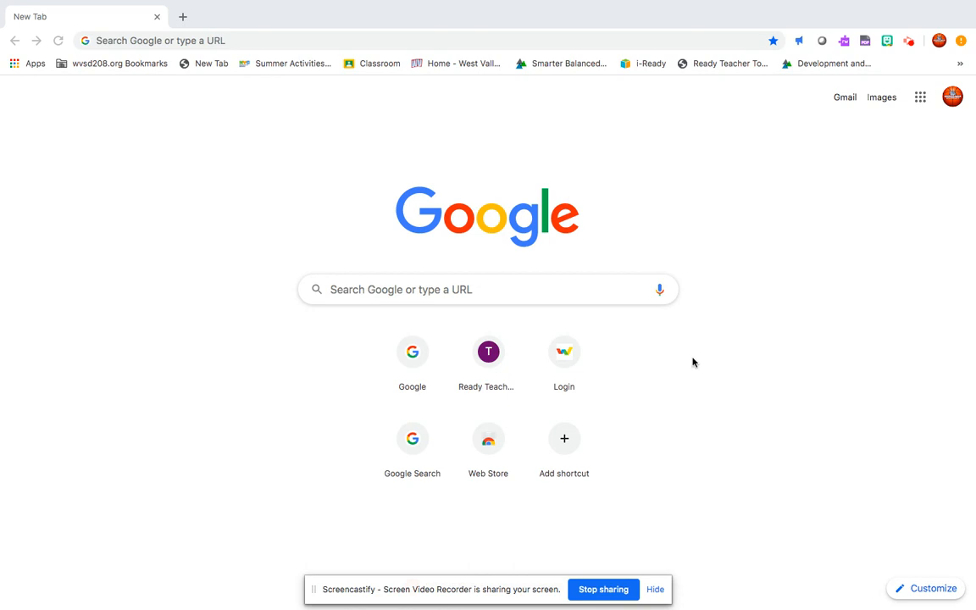
{"action": "left_click", "coordinate": [922, 98]}
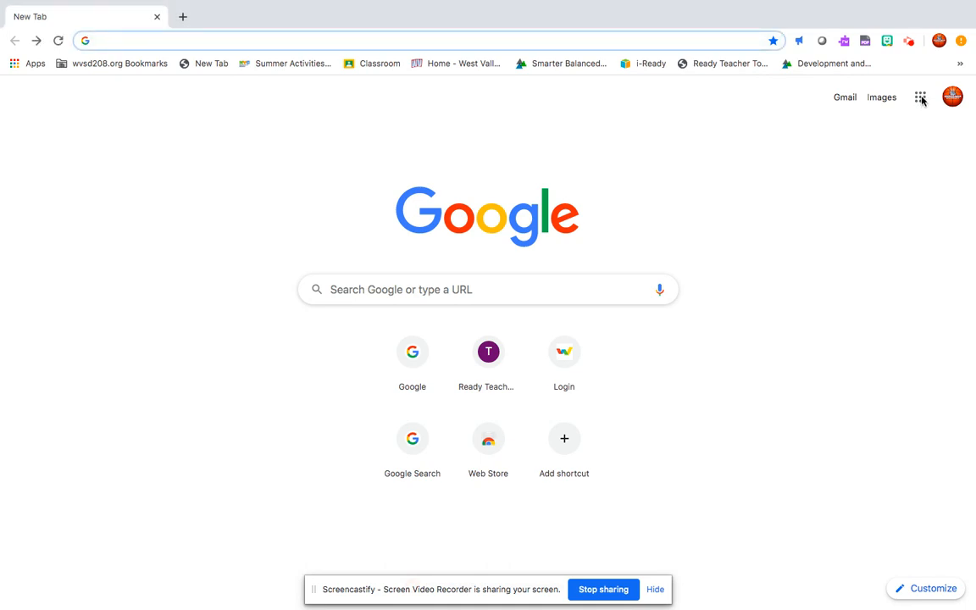
{"action": "left_click", "coordinate": [921, 98]}
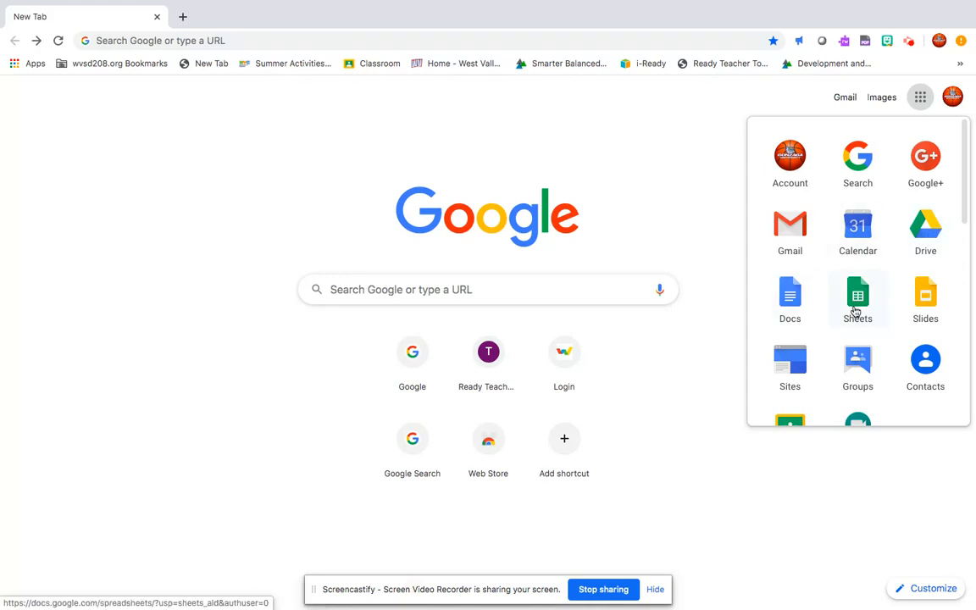
{"action": "scroll", "coordinate": [854, 307], "scroll_direction": "down", "scroll_amount": 1}
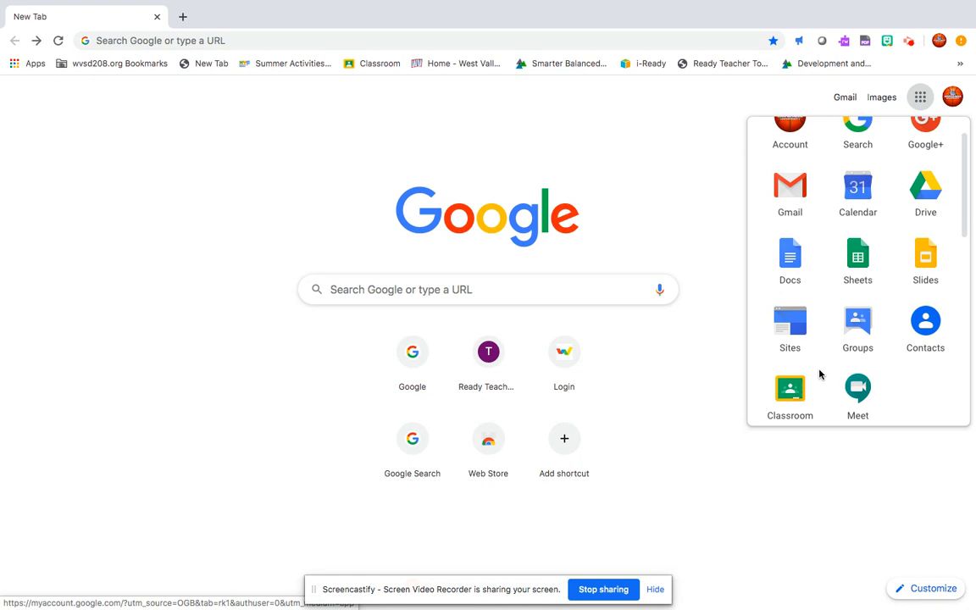
{"action": "scroll", "coordinate": [820, 374], "scroll_direction": "up", "scroll_amount": 1}
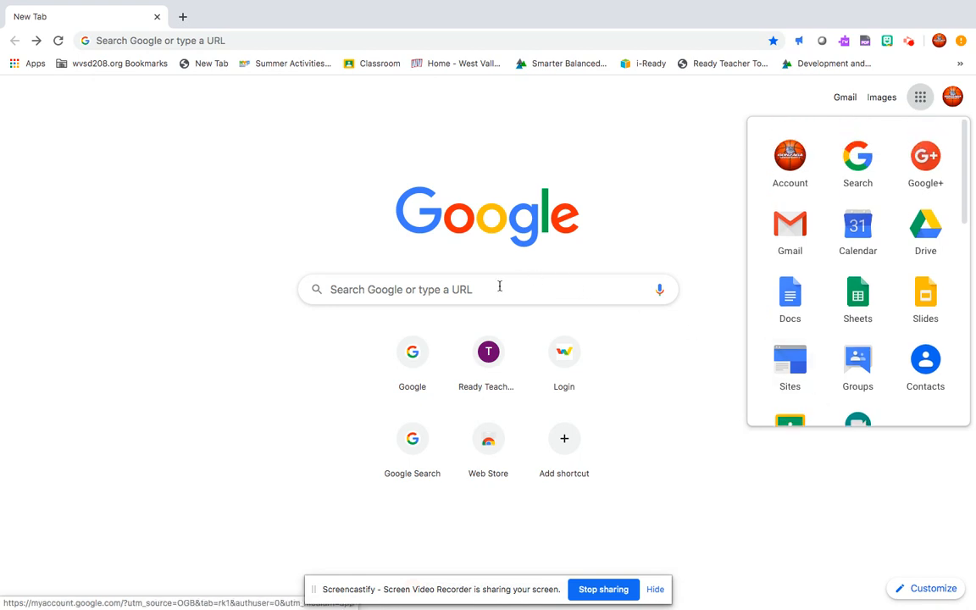
{"action": "left_click", "coordinate": [610, 201]}
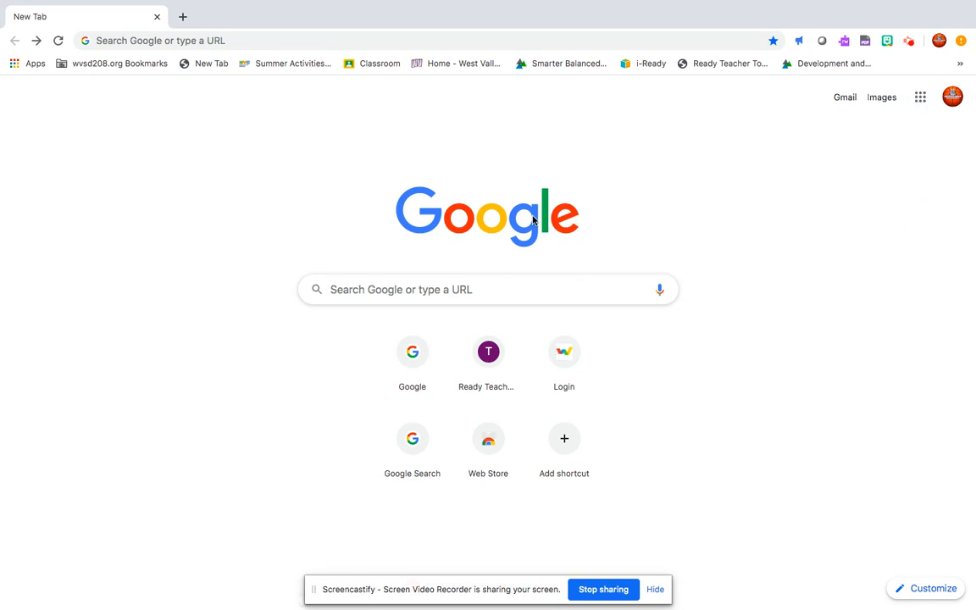
{"action": "left_click", "coordinate": [368, 294]}
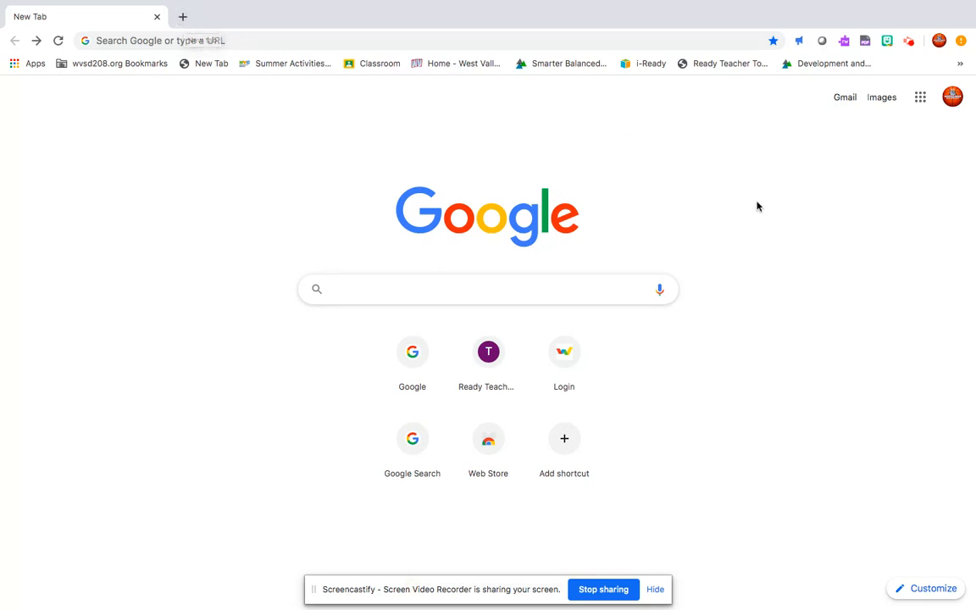
- Open Google Forms from the Google apps and create a blank form
{"action": "left_click", "coordinate": [923, 102]}
{"action": "scroll", "coordinate": [882, 327], "scroll_direction": "down", "scroll_amount": 5}
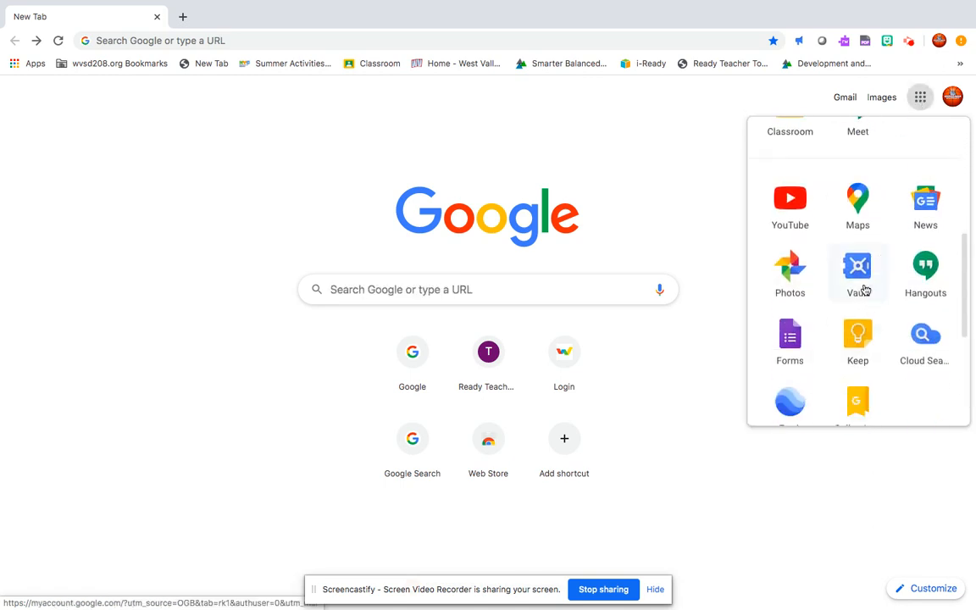
{"action": "left_click", "coordinate": [790, 347]}
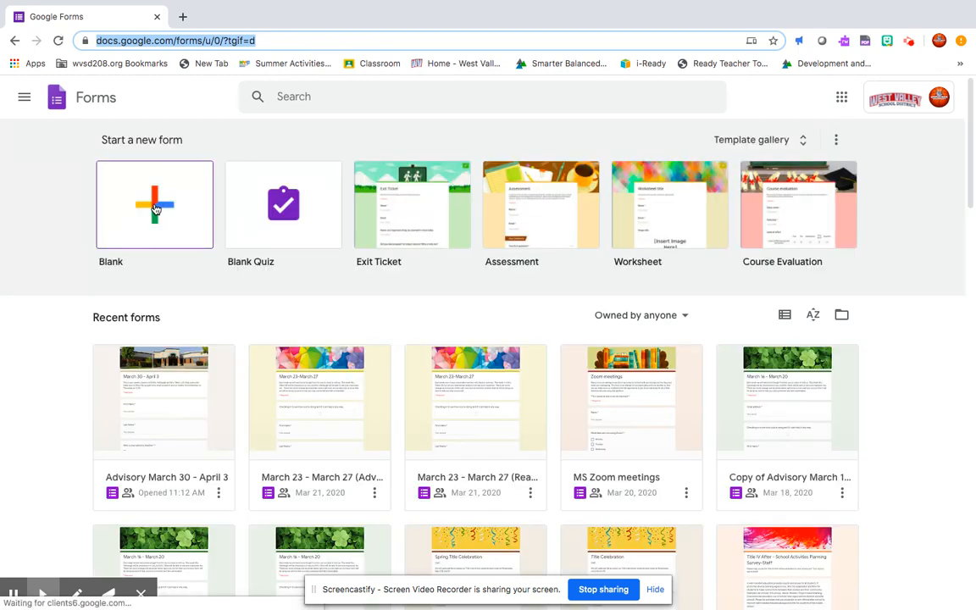
{"action": "left_click", "coordinate": [154, 209]}
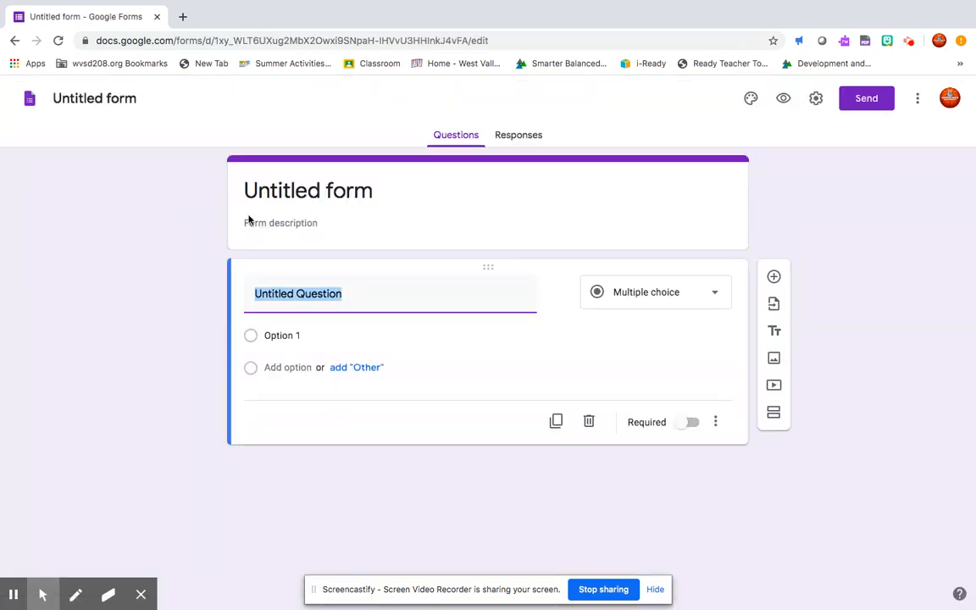
- Title the form "Student Check-in" and set its description to "Please fill out this form weekly."
{"action": "left_click", "coordinate": [369, 193]}
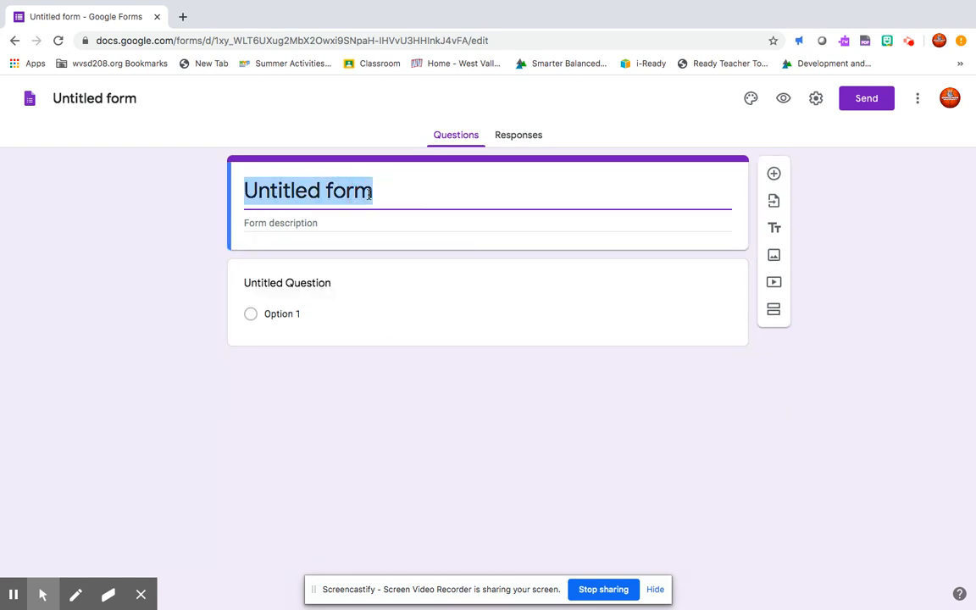
{"action": "type", "text": "St"}
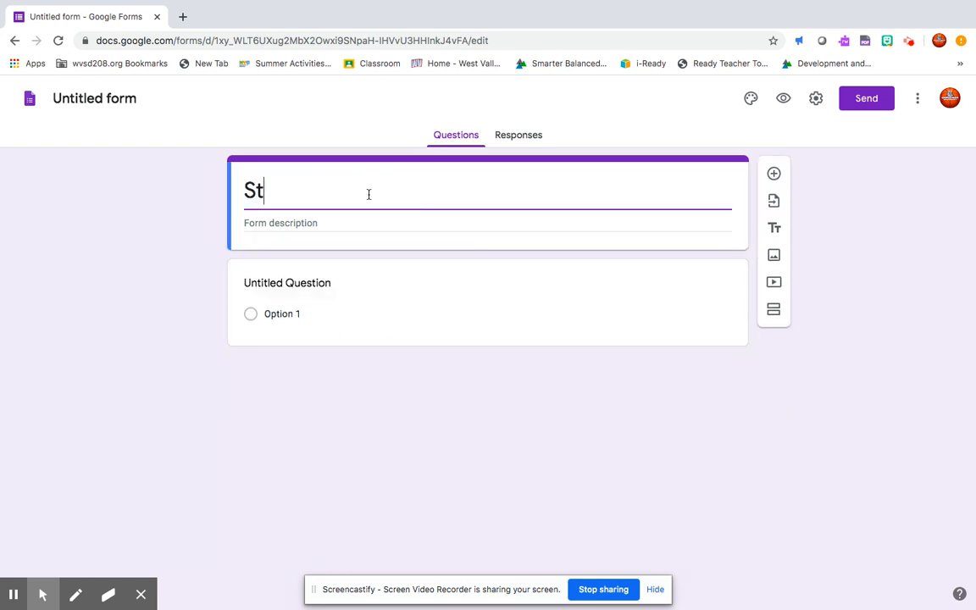
{"action": "type", "text": "udent Check-in"}
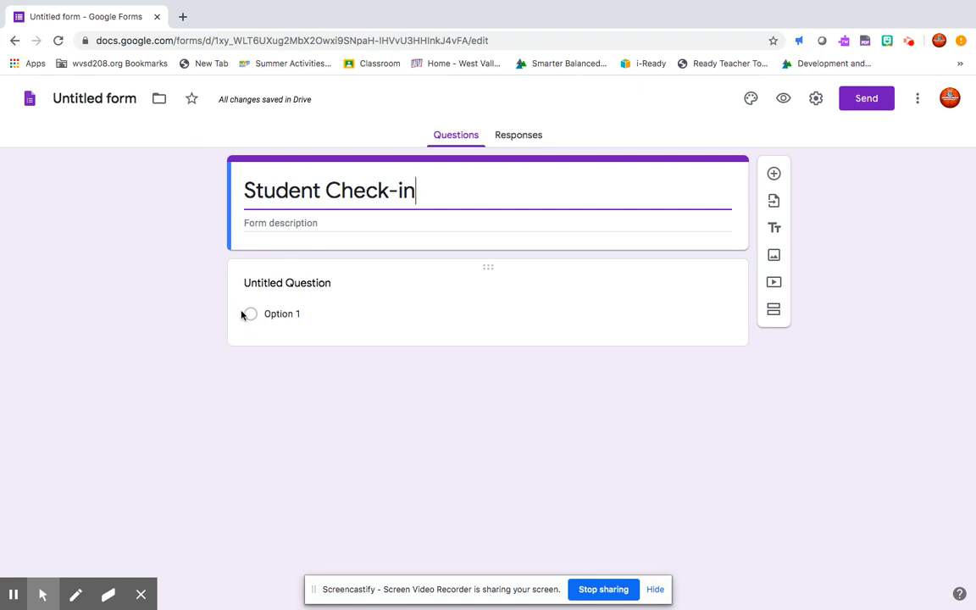
{"action": "left_click", "coordinate": [336, 223]}
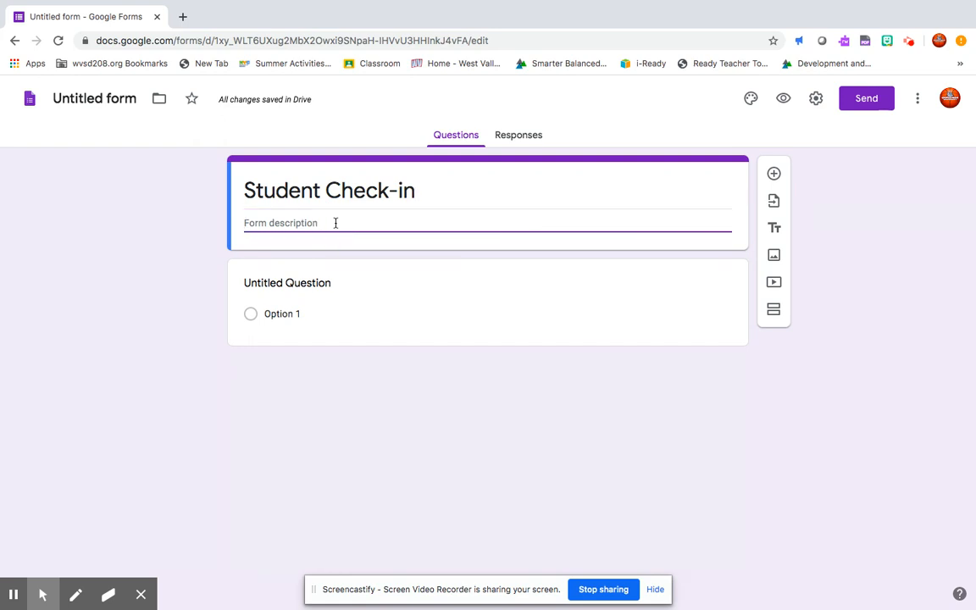
{"action": "type", "text": "Please fill oput t"}
{"action": "key", "text": "BackSpace"}
{"action": "key", "text": "BackSpace"}
{"action": "type", "text": "ut this form weekly."}
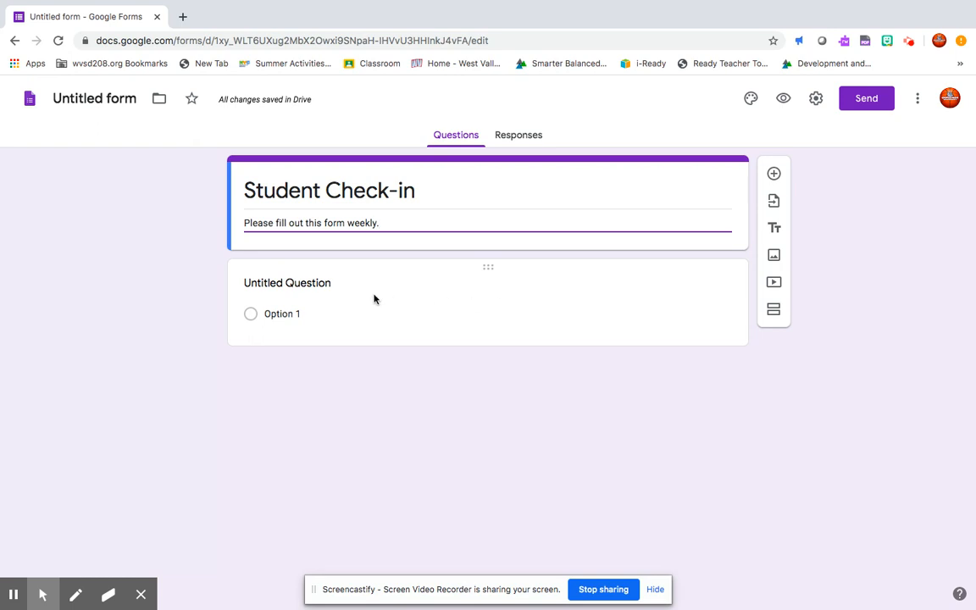
- Set the first multiple-choice question to "How are you?" with "I'm doing well." as its first answer option
{"action": "left_click", "coordinate": [323, 281]}
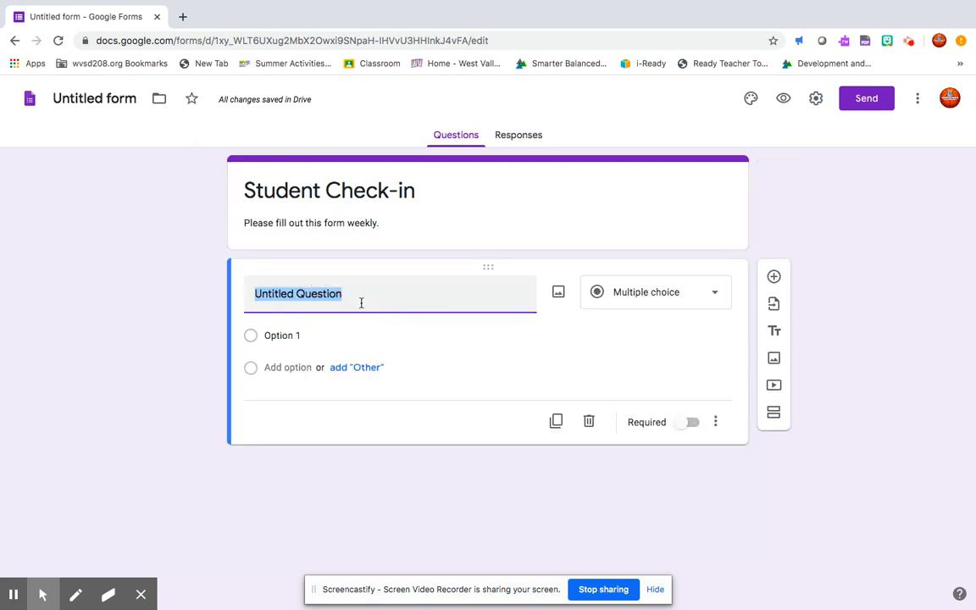
{"action": "type", "text": "How are you?"}
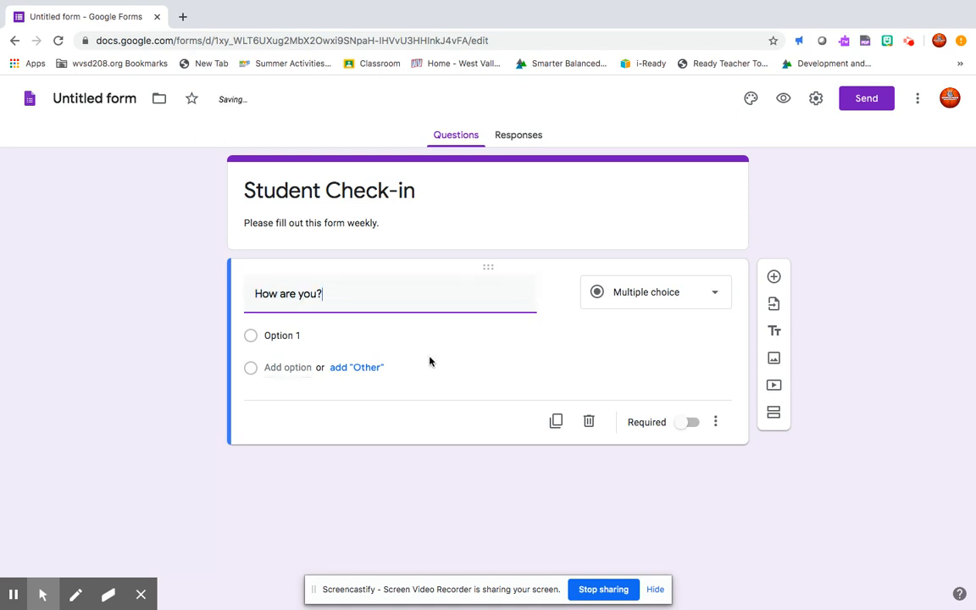
{"action": "left_click", "coordinate": [716, 301]}
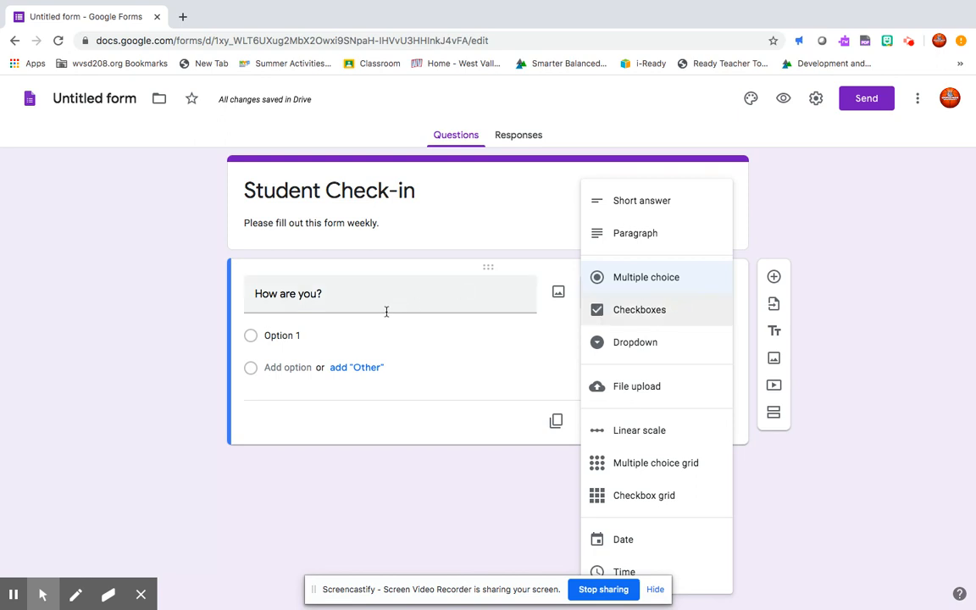
{"action": "left_click", "coordinate": [333, 336]}
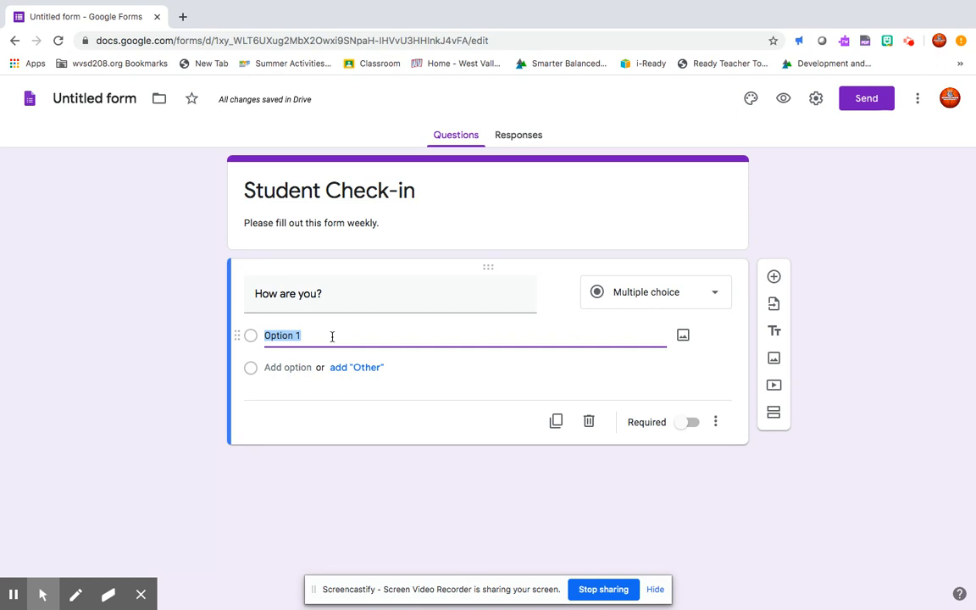
{"action": "type", "text": "I'm goindn"}
{"action": "key", "text": "BackSpace"}
{"action": "key", "text": "BackSpace"}
{"action": "key", "text": "BackSpace"}
{"action": "key", "text": "BackSpace"}
{"action": "key", "text": "BackSpace"}
{"action": "type", "text": "doing well."}
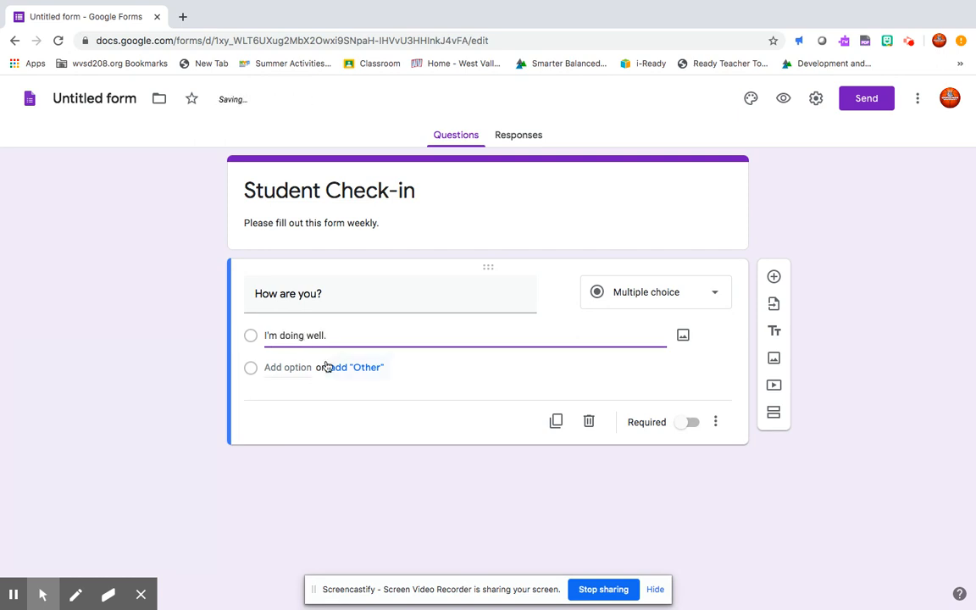
- Add the answer options "I've been better." and "Please contact me." to the "How are you?" question, leaving it optional
{"action": "left_click", "coordinate": [310, 368]}
{"action": "type", "text": "I've been "}
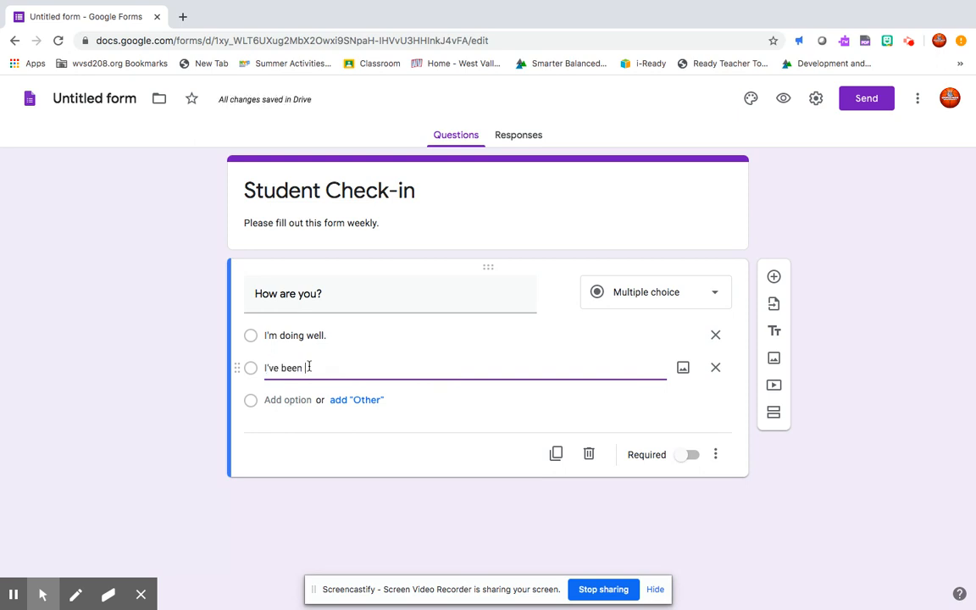
{"action": "type", "text": "better."}
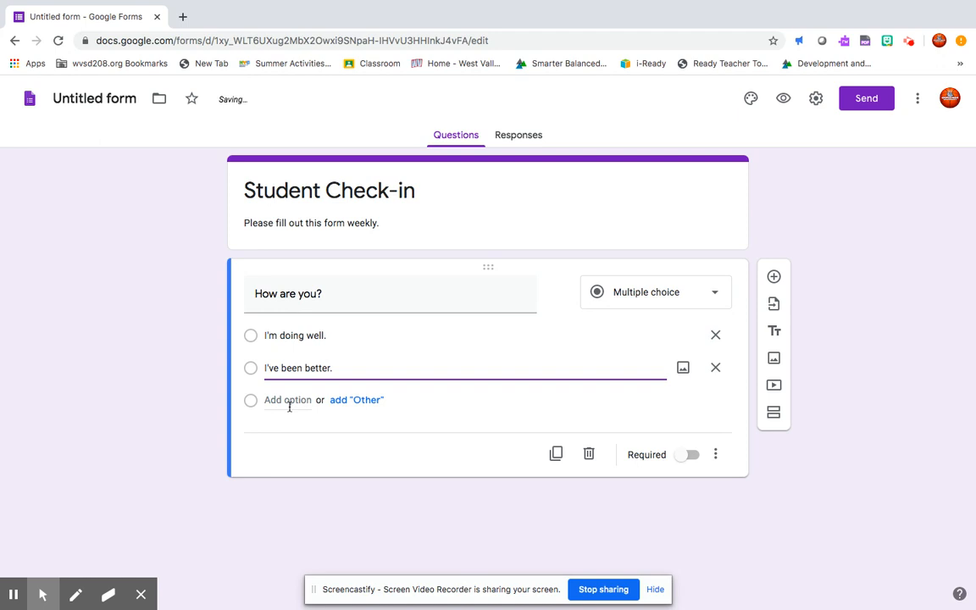
{"action": "left_click", "coordinate": [287, 402]}
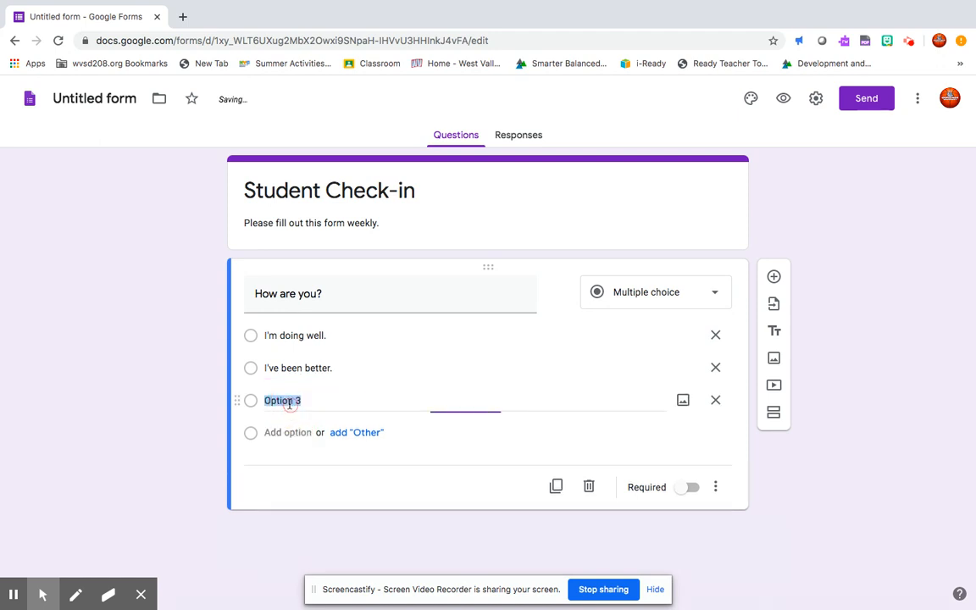
{"action": "type", "text": "Please cont"}
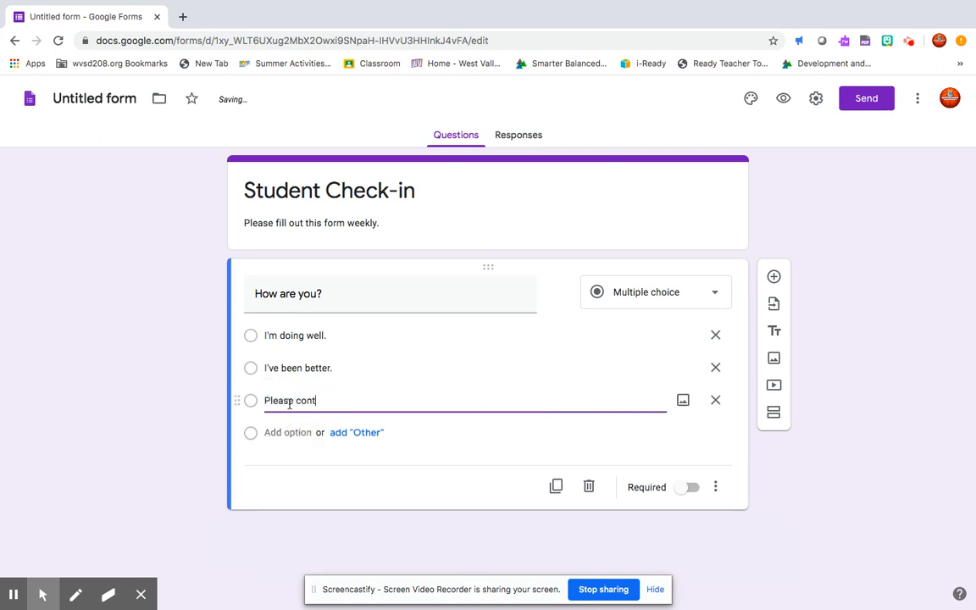
{"action": "type", "text": "act me."}
{"action": "left_click", "coordinate": [689, 490]}
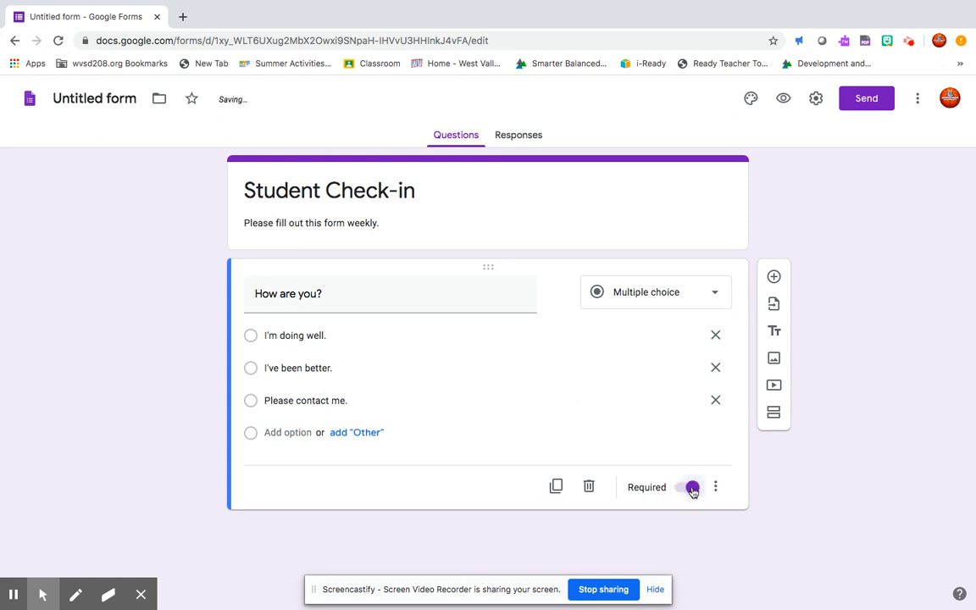
{"action": "left_click", "coordinate": [691, 489]}
- Add a required short-answer question titled "First name" below the "How are you?" question
{"action": "left_click", "coordinate": [774, 278]}
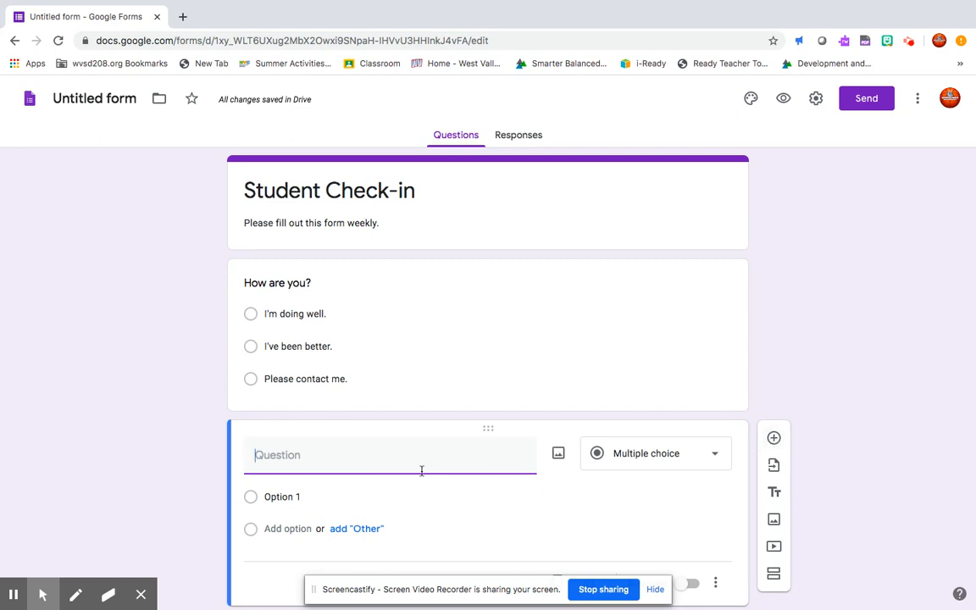
{"action": "type", "text": "Fe"}
{"action": "key", "text": "BackSpace"}
{"action": "key", "text": "BackSpace"}
{"action": "type", "text": "Fi"}
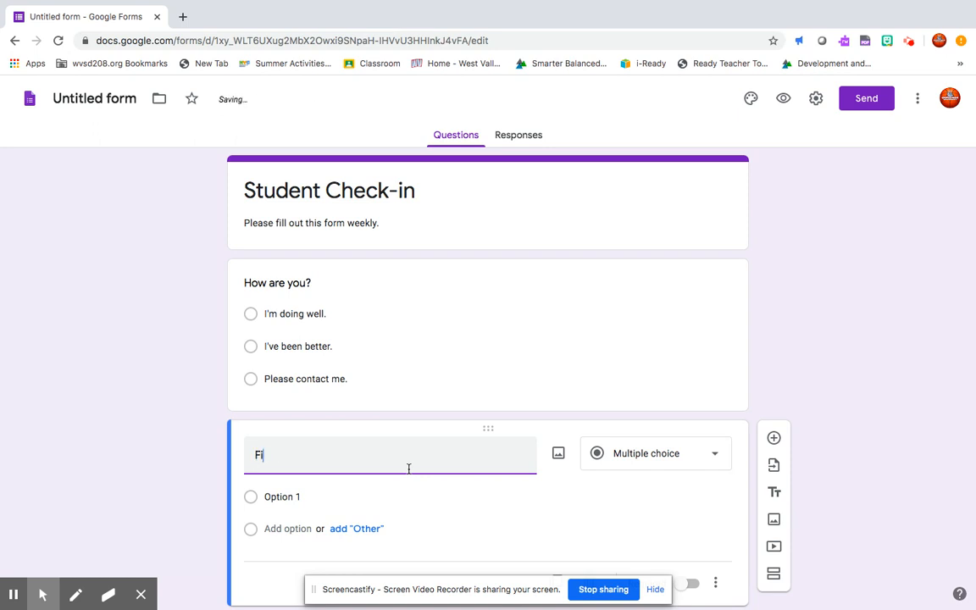
{"action": "type", "text": "rst name"}
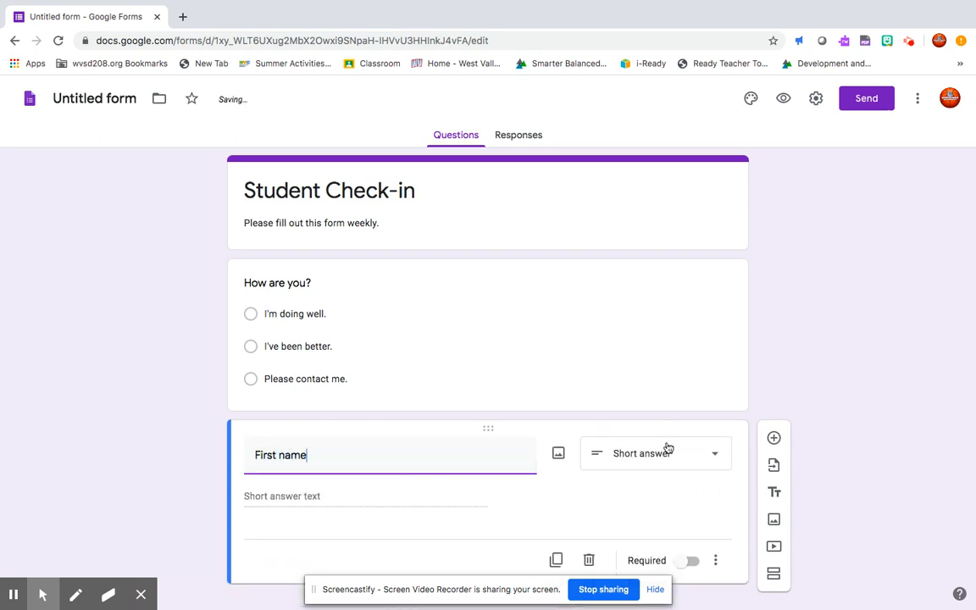
{"action": "left_click", "coordinate": [688, 560]}
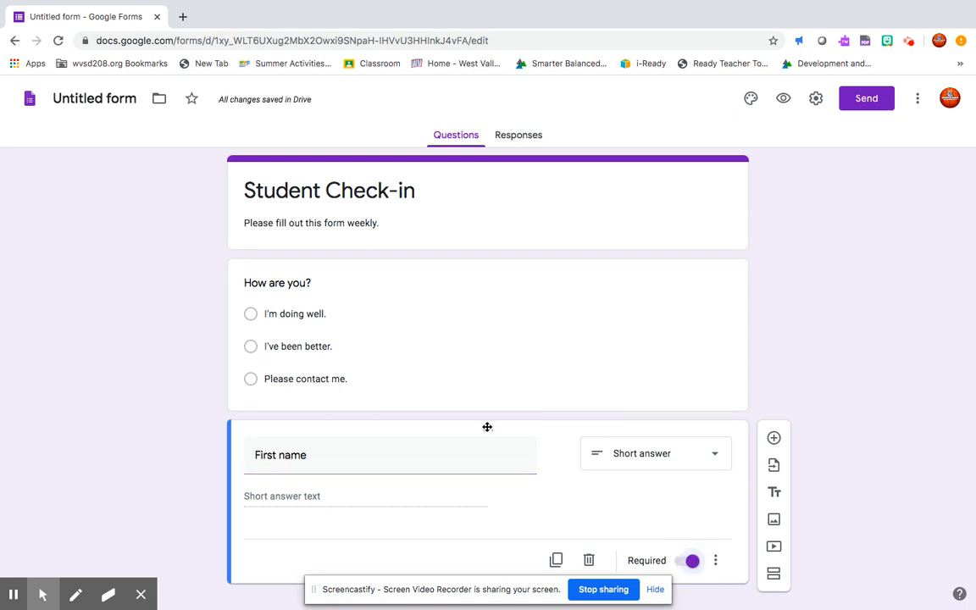
- Reorder the questions so that "First name" comes before "How are you?"
{"action": "left_click_drag", "start_coordinate": [487, 427], "coordinate": [461, 226]}
{"action": "left_click_drag", "start_coordinate": [485, 266], "coordinate": [489, 244]}
{"action": "left_click", "coordinate": [489, 267]}
{"action": "left_click_drag", "start_coordinate": [489, 267], "coordinate": [480, 469]}
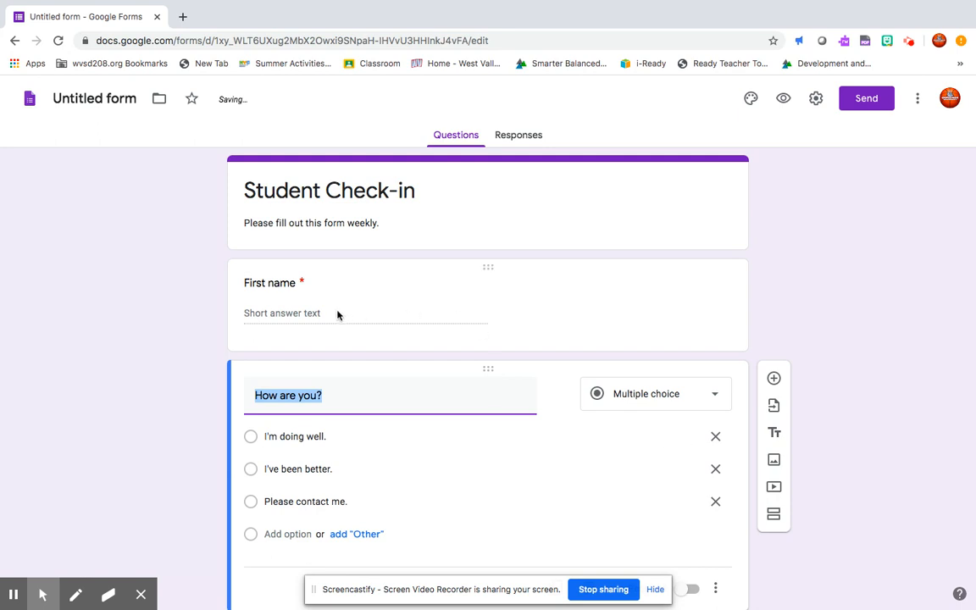
- Add a required short-answer question titled "Last name" between "First name" and "How are you?"
{"action": "left_click", "coordinate": [773, 383]}
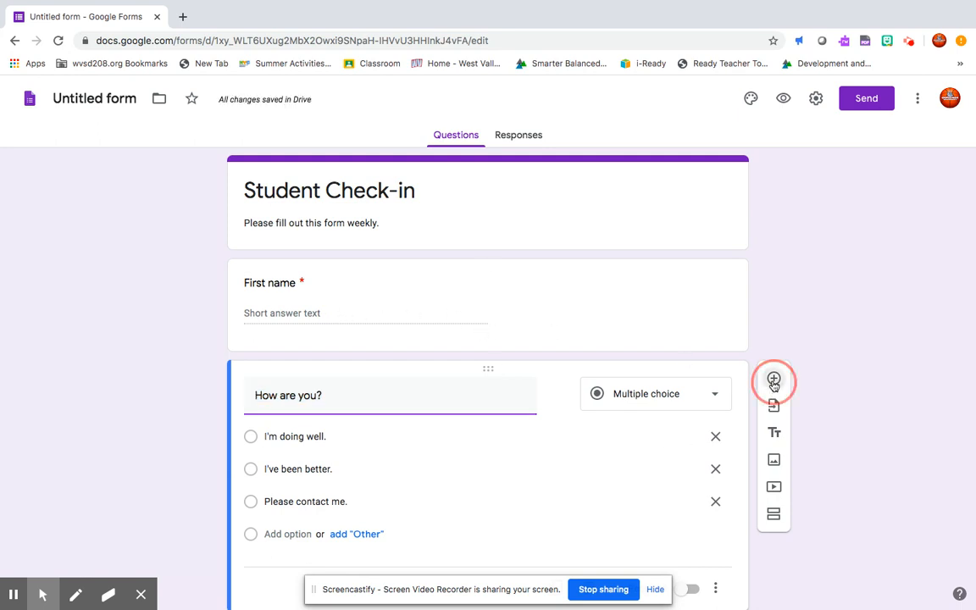
{"action": "left_click_drag", "start_coordinate": [490, 533], "coordinate": [371, 371]}
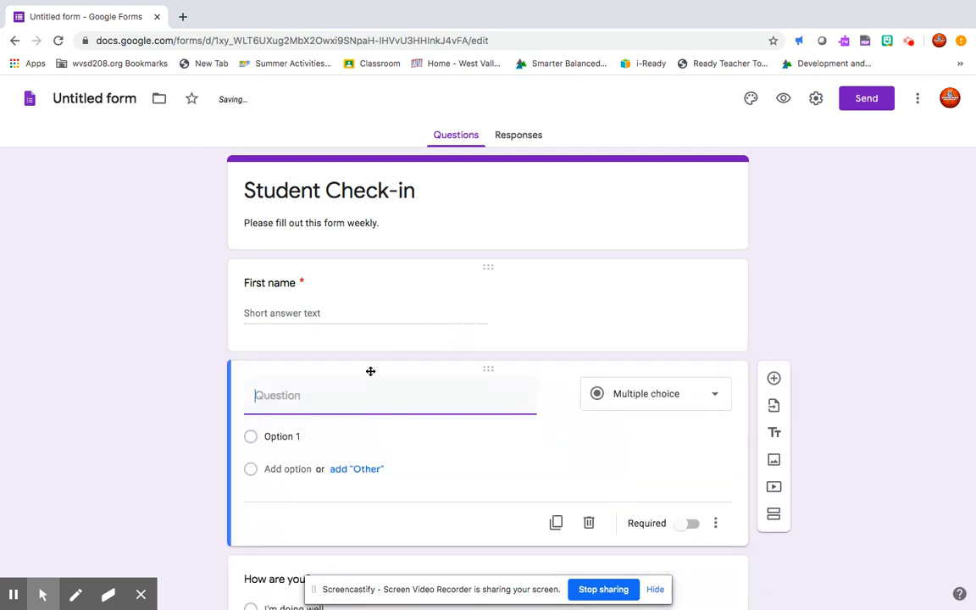
{"action": "type", "text": "Last"}
{"action": "type", "text": "name"}
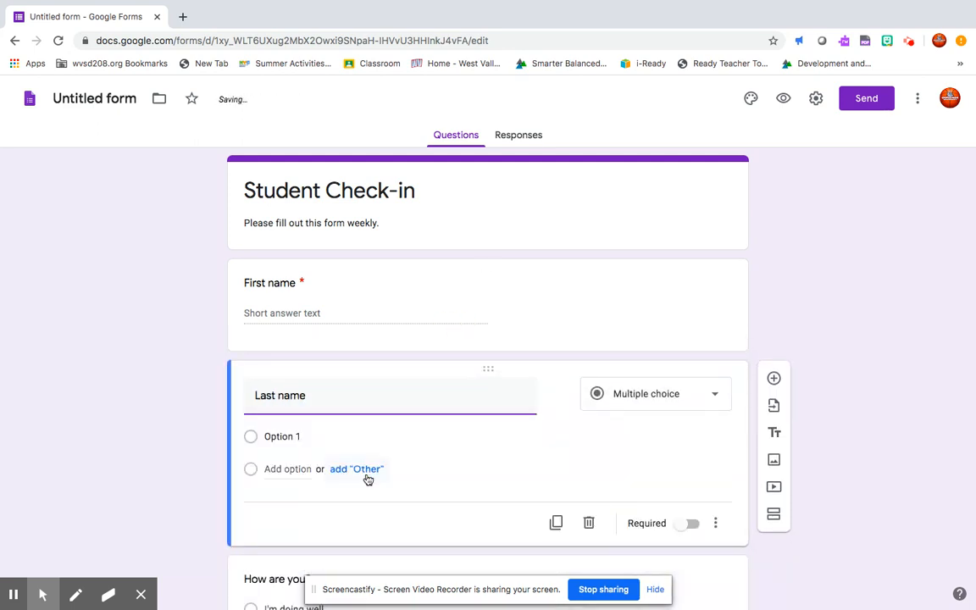
{"action": "left_click", "coordinate": [450, 452]}
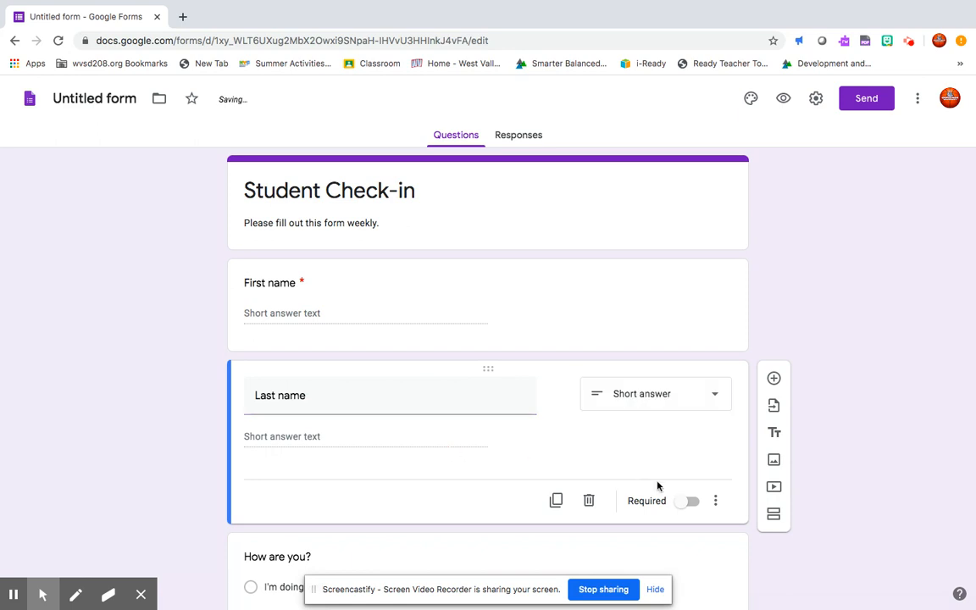
{"action": "left_click", "coordinate": [682, 505]}
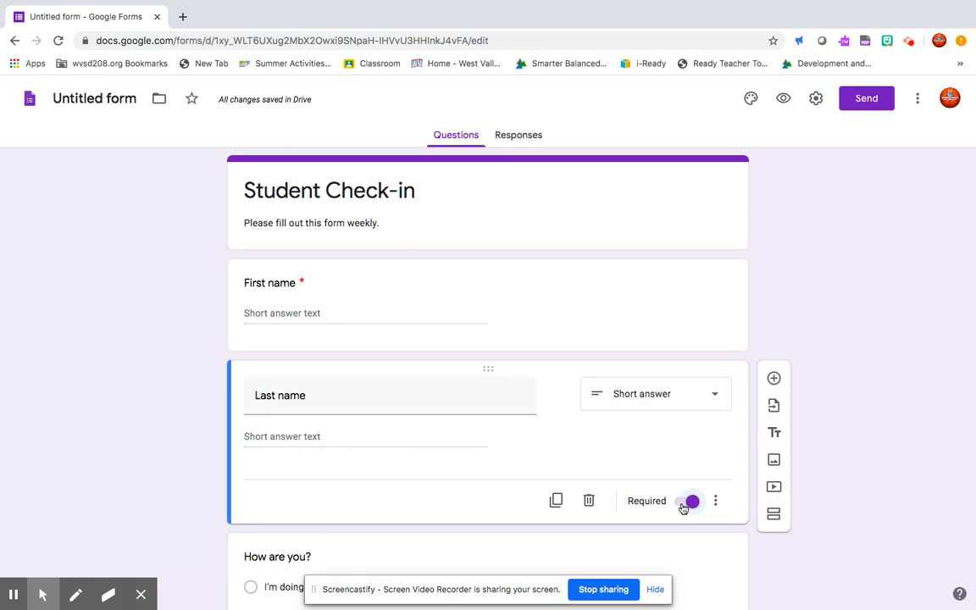
- Add a multiple-choice question below "Last name" titled "Class period with" followed by the teacher's name
{"action": "left_click", "coordinate": [774, 381]}
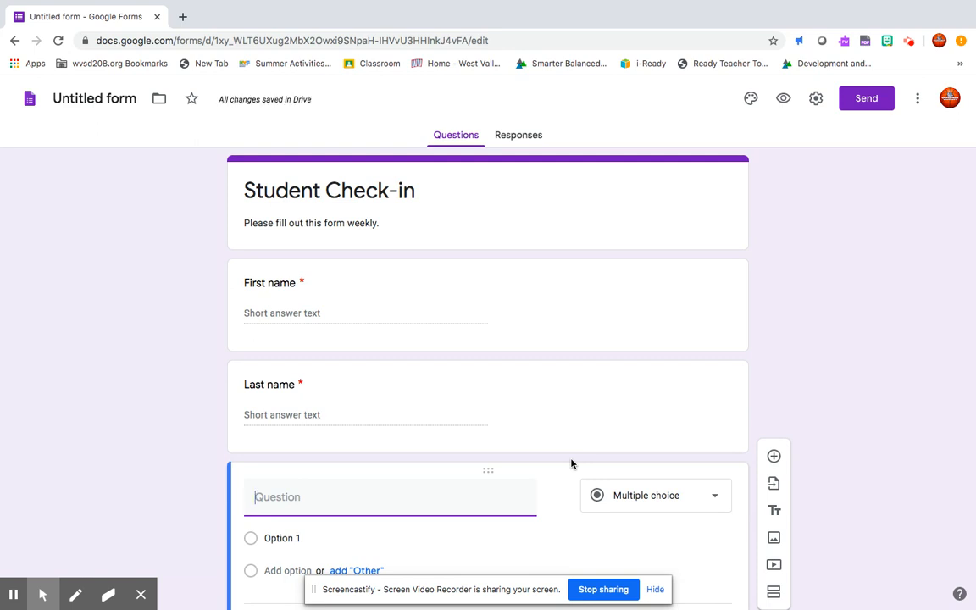
{"action": "type", "text": "What period"}
{"action": "key", "text": "BackSpace"}
{"action": "key", "text": "BackSpace"}
{"action": "key", "text": "BackSpace"}
{"action": "key", "text": "BackSpace"}
{"action": "key", "text": "BackSpace"}
{"action": "key", "text": "BackSpace"}
{"action": "key", "text": "BackSpace"}
{"action": "key", "text": "BackSpace"}
{"action": "key", "text": "BackSpace"}
{"action": "key", "text": "BackSpace"}
{"action": "key", "text": "BackSpace"}
{"action": "key", "text": "BackSpace"}
{"action": "type", "text": "Class peirod"}
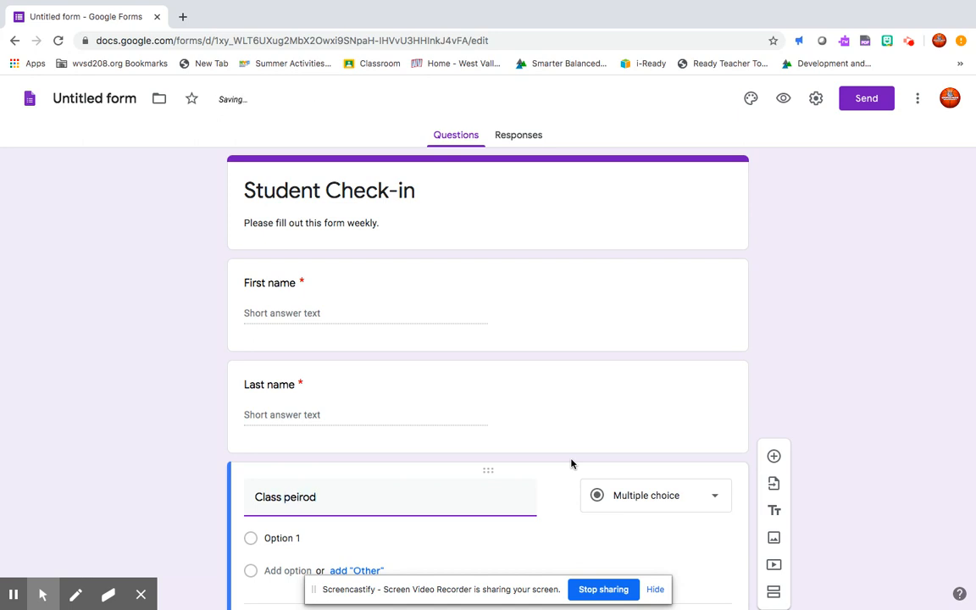
{"action": "key", "text": "BackSpace"}
{"action": "key", "text": "BackSpace"}
{"action": "key", "text": "BackSpace"}
{"action": "key", "text": "BackSpace"}
{"action": "key", "text": "BackSpace"}
{"action": "key", "text": "BackSpace"}
{"action": "key", "text": "BackSpace"}
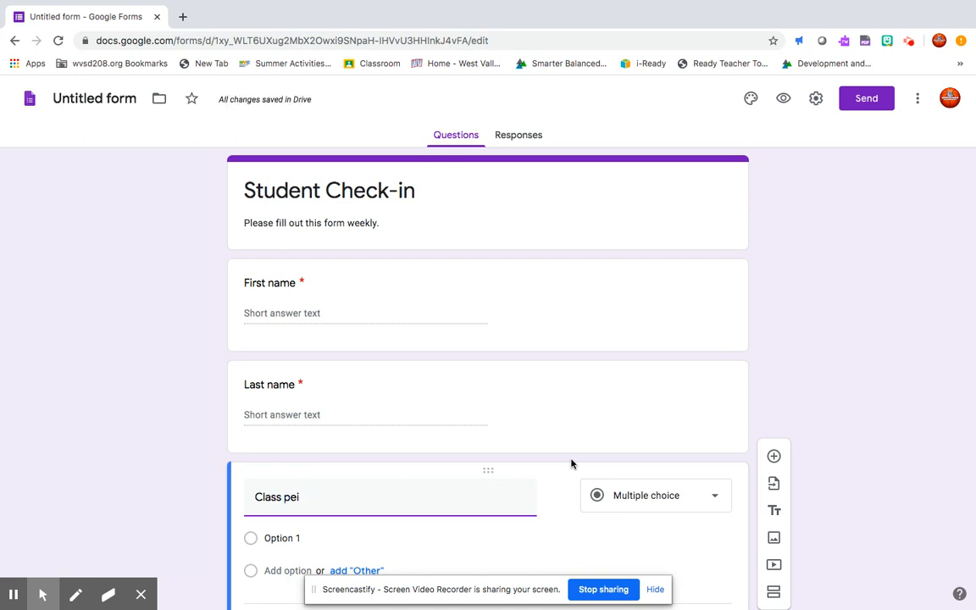
{"action": "type", "text": "pe"}
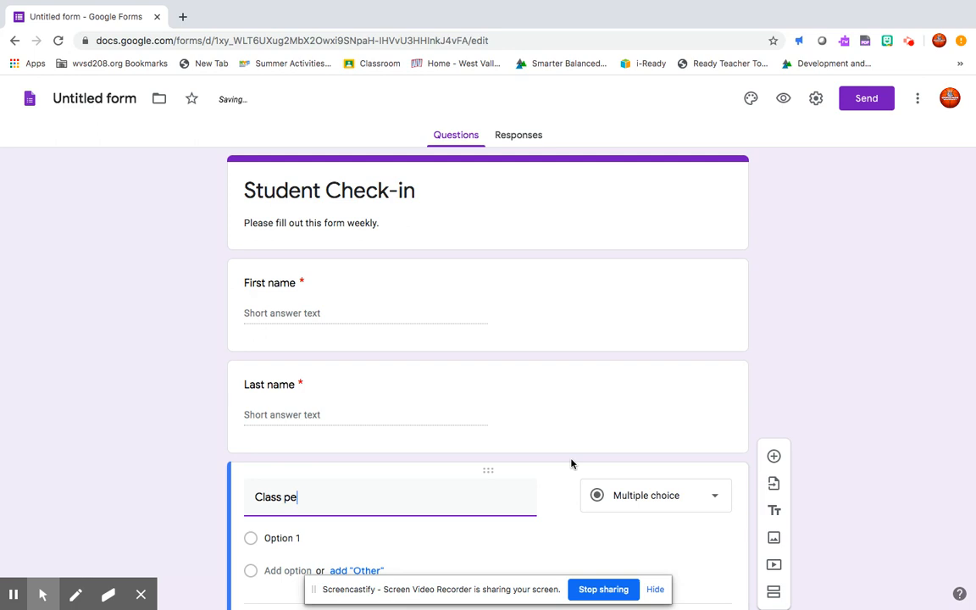
{"action": "type", "text": "riod with Mr"}
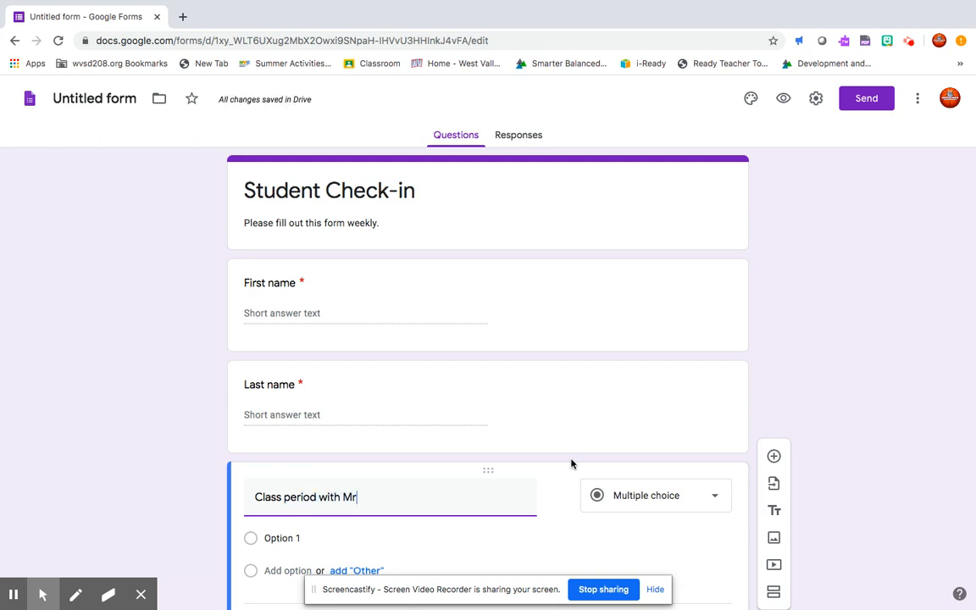
{"action": "type", "text": "s. Stiles-Gill"}
- Give the class period question the options "1st period", "2nd period" and "3rd period", and make it required
{"action": "scroll", "coordinate": [687, 538], "scroll_direction": "down", "scroll_amount": 1}
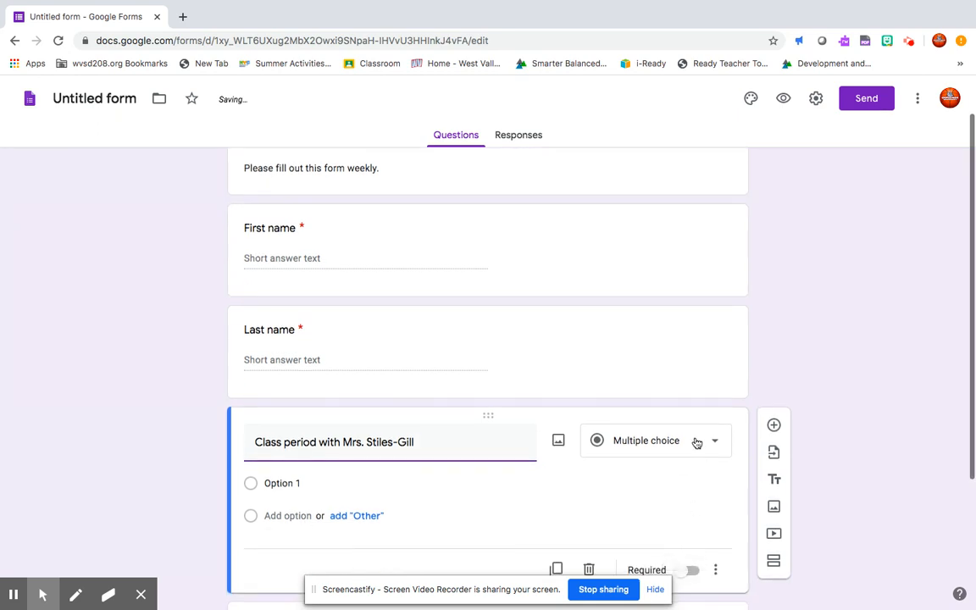
{"action": "left_click", "coordinate": [303, 481]}
{"action": "type", "text": "1st period"}
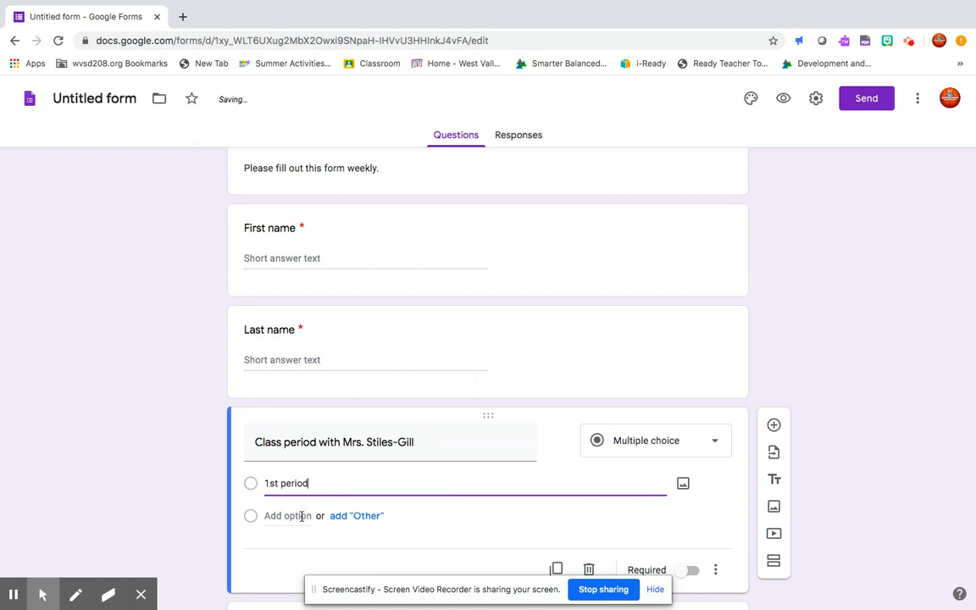
{"action": "left_click", "coordinate": [301, 516]}
{"action": "type", "text": "2nd pe"}
{"action": "type", "text": "riou"}
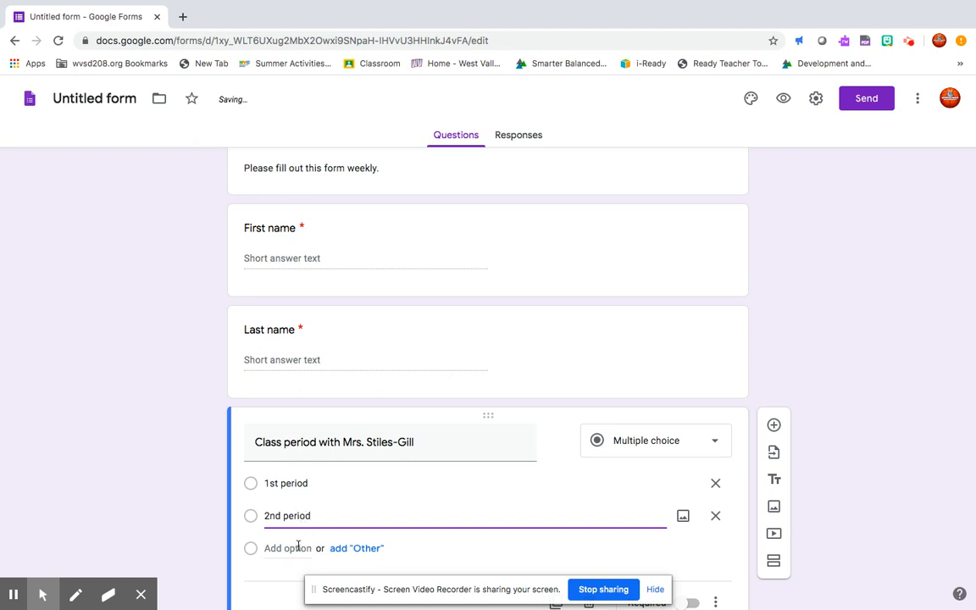
{"action": "left_click", "coordinate": [296, 548]}
{"action": "type", "text": "3rd period"}
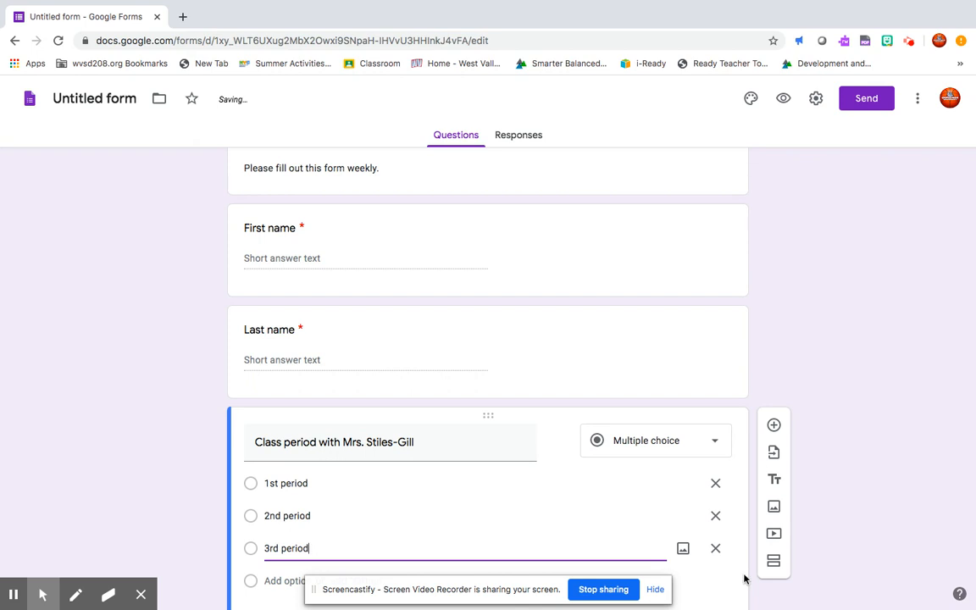
{"action": "left_click", "coordinate": [781, 592]}
{"action": "scroll", "coordinate": [702, 546], "scroll_direction": "down", "scroll_amount": 3}
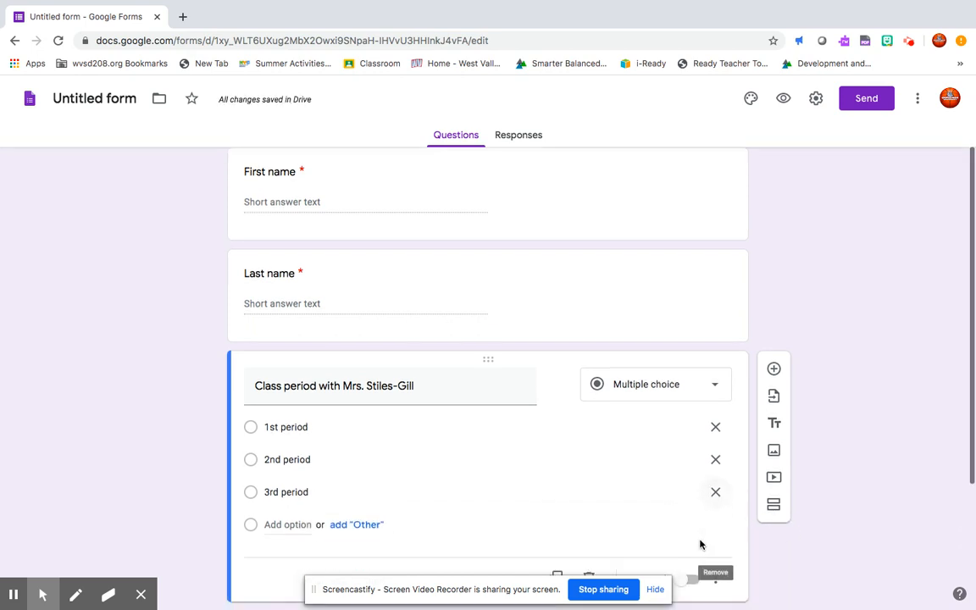
{"action": "left_click", "coordinate": [691, 489]}
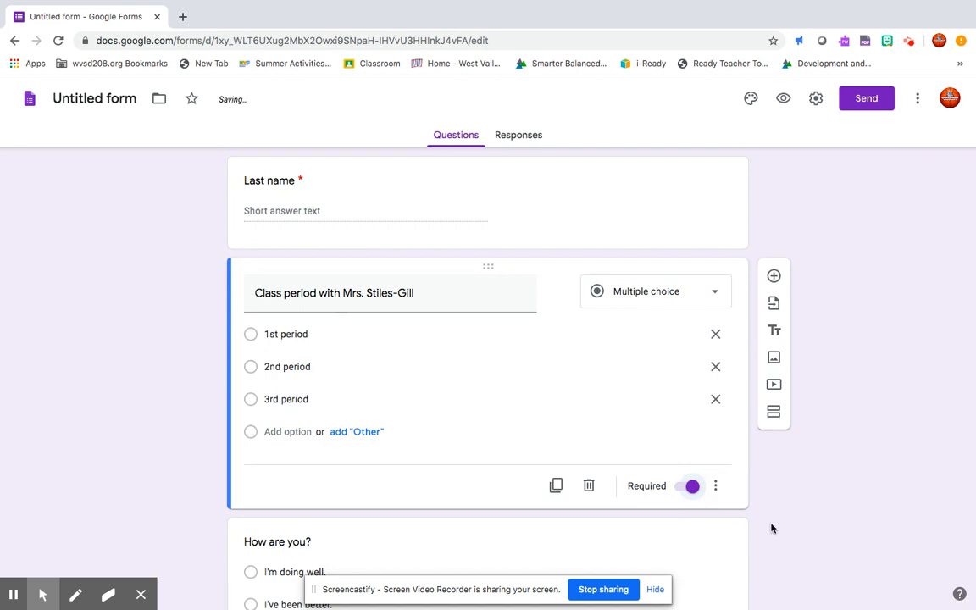
{"action": "scroll", "coordinate": [770, 527], "scroll_direction": "down", "scroll_amount": 2}
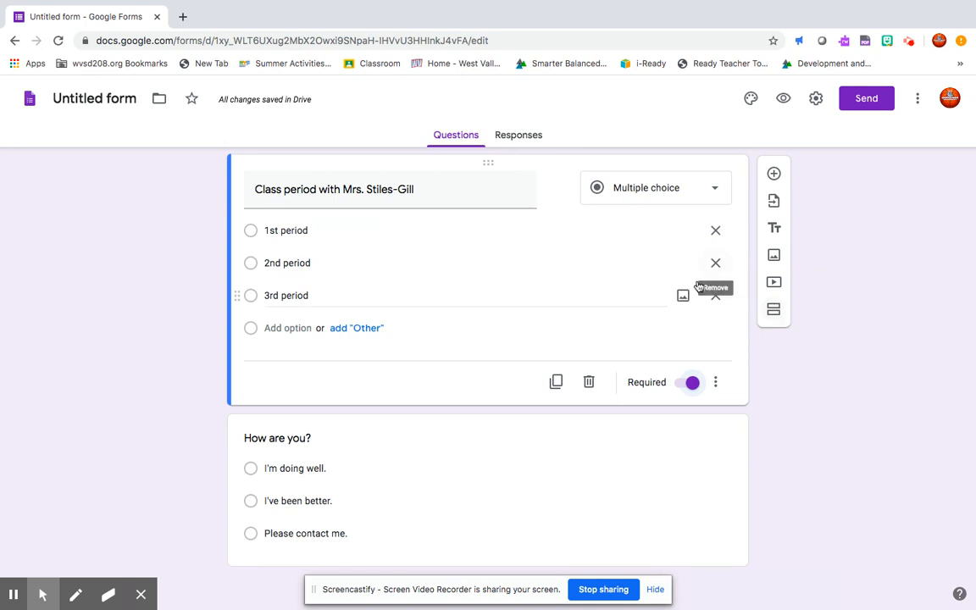
- Set the form's theme color to blue and insert the Work and School header image of book pages folded into a heart
{"action": "scroll", "coordinate": [698, 283], "scroll_direction": "up", "scroll_amount": 5}
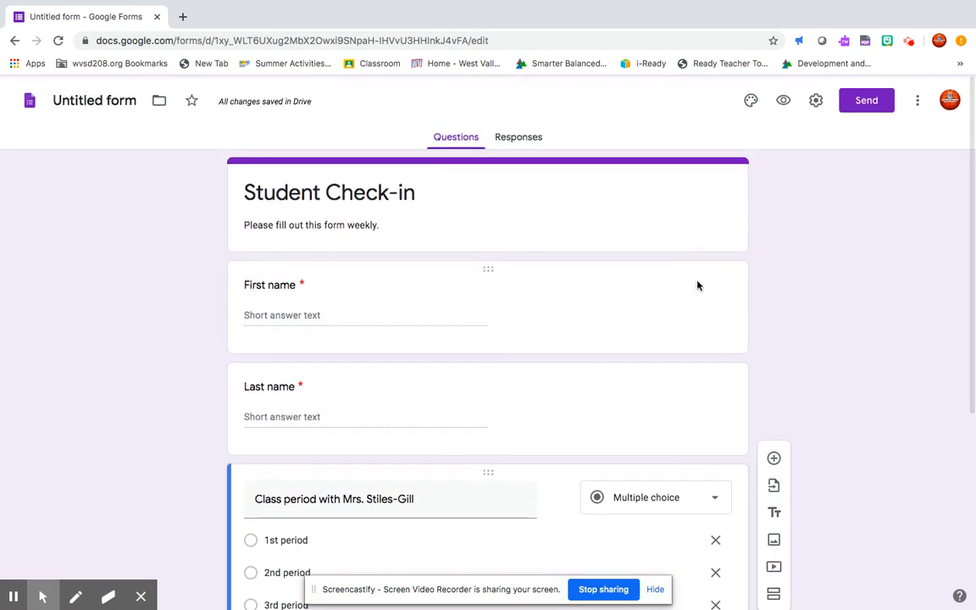
{"action": "left_click", "coordinate": [750, 99]}
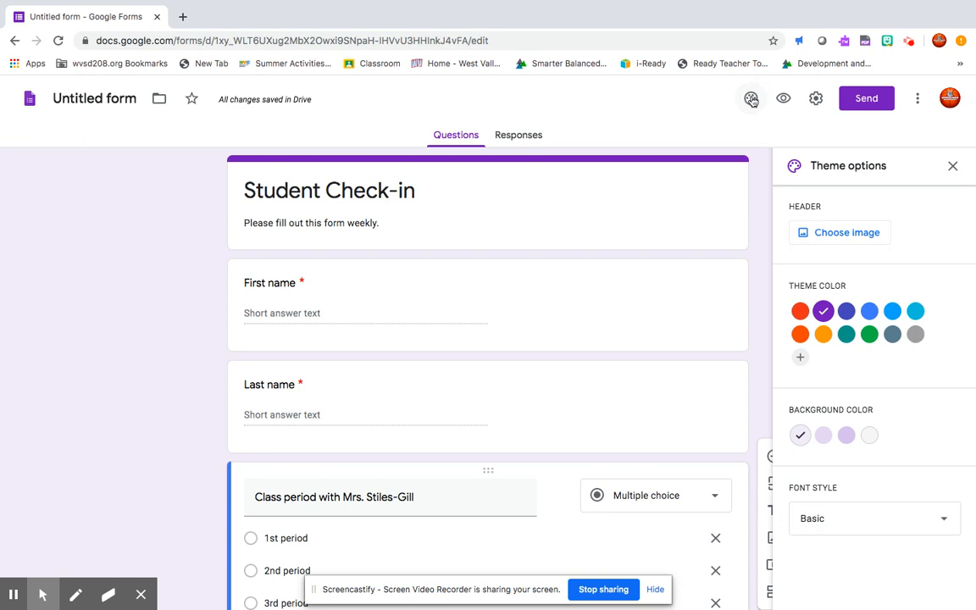
{"action": "left_click", "coordinate": [866, 312]}
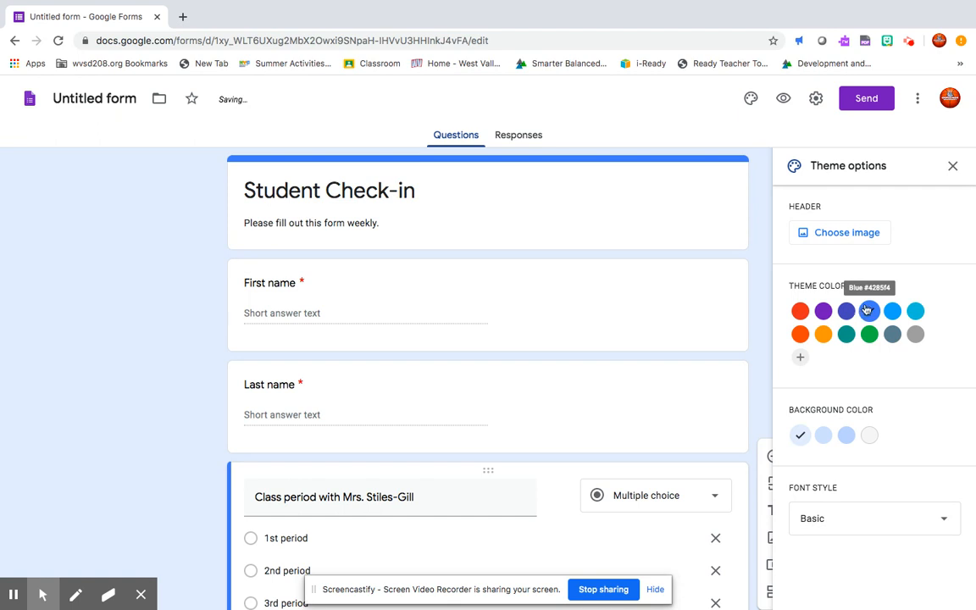
{"action": "left_click", "coordinate": [854, 238]}
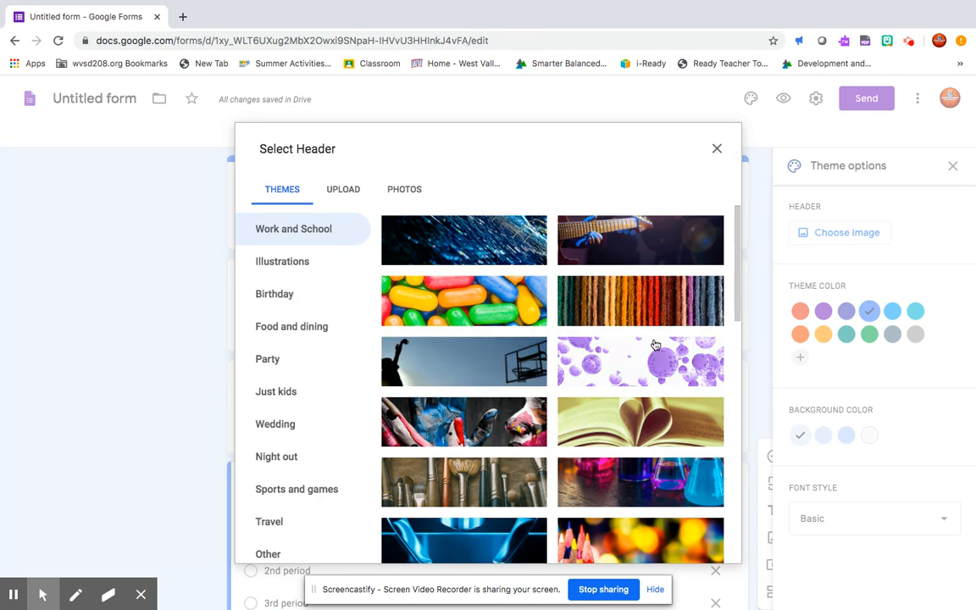
{"action": "scroll", "coordinate": [655, 344], "scroll_direction": "down", "scroll_amount": 1}
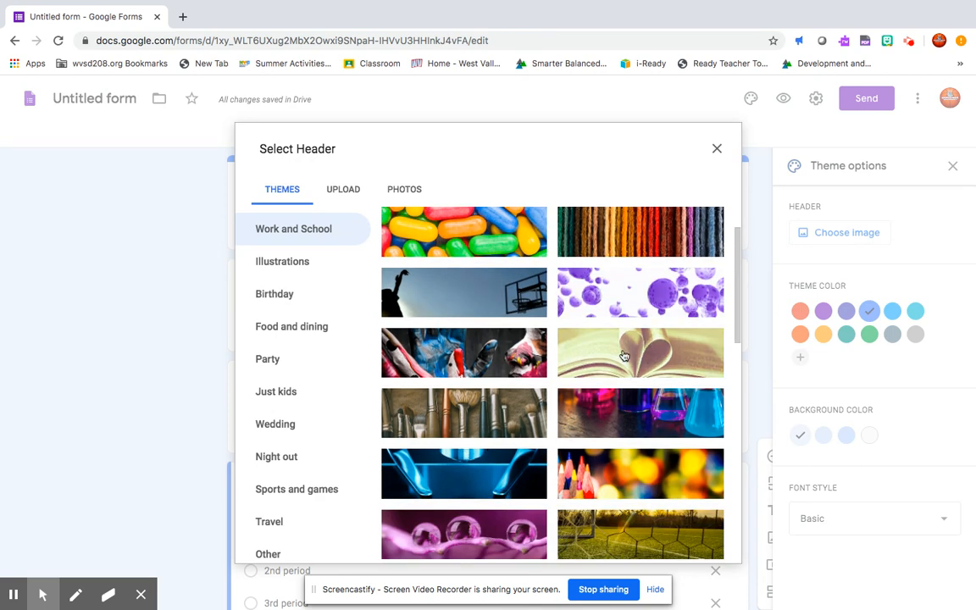
{"action": "left_click", "coordinate": [624, 355]}
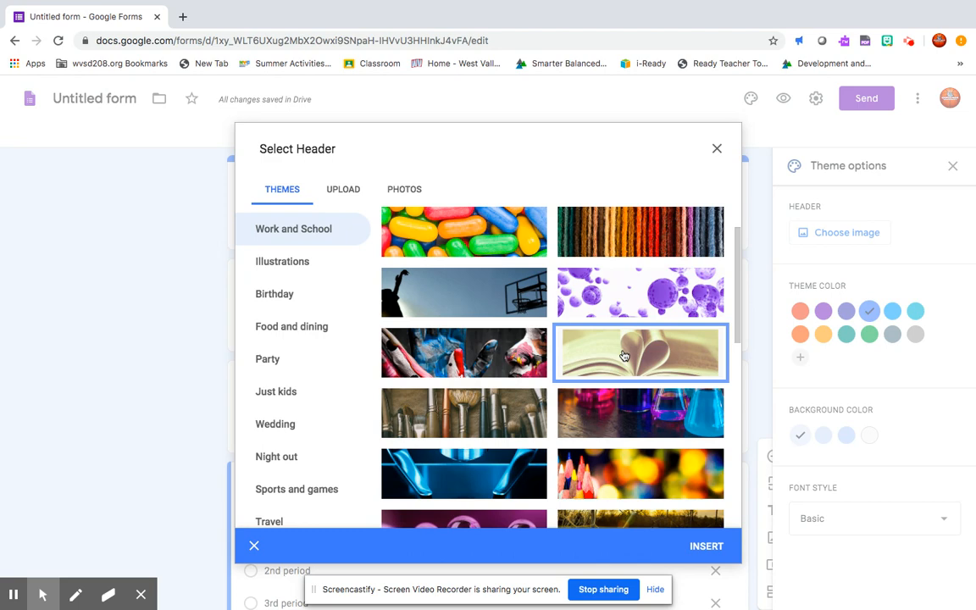
{"action": "left_click", "coordinate": [706, 548]}
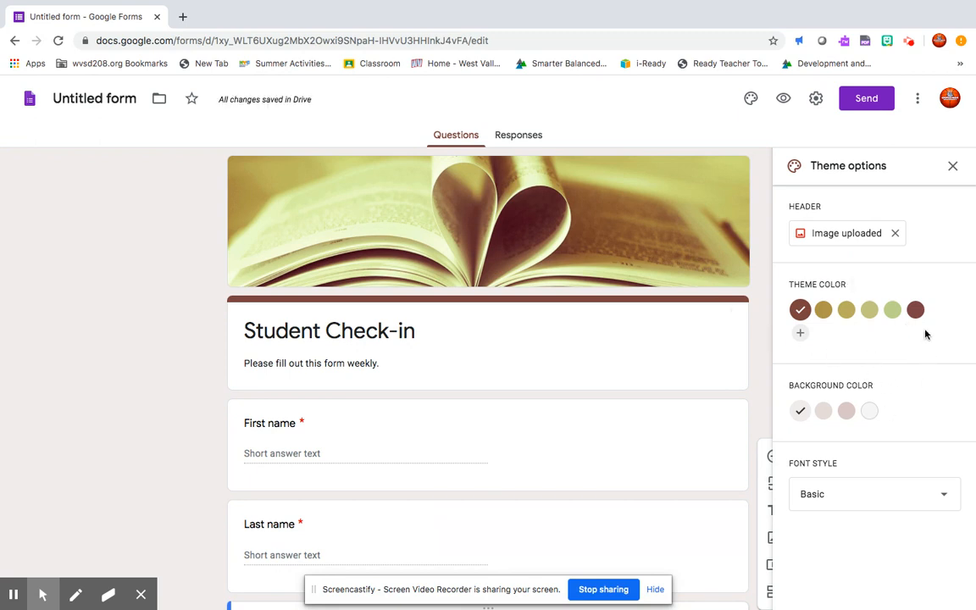
- Try the Formal, Playful and Decorative font styles, restore Basic and close the theme options
{"action": "scroll", "coordinate": [920, 447], "scroll_direction": "down", "scroll_amount": 1}
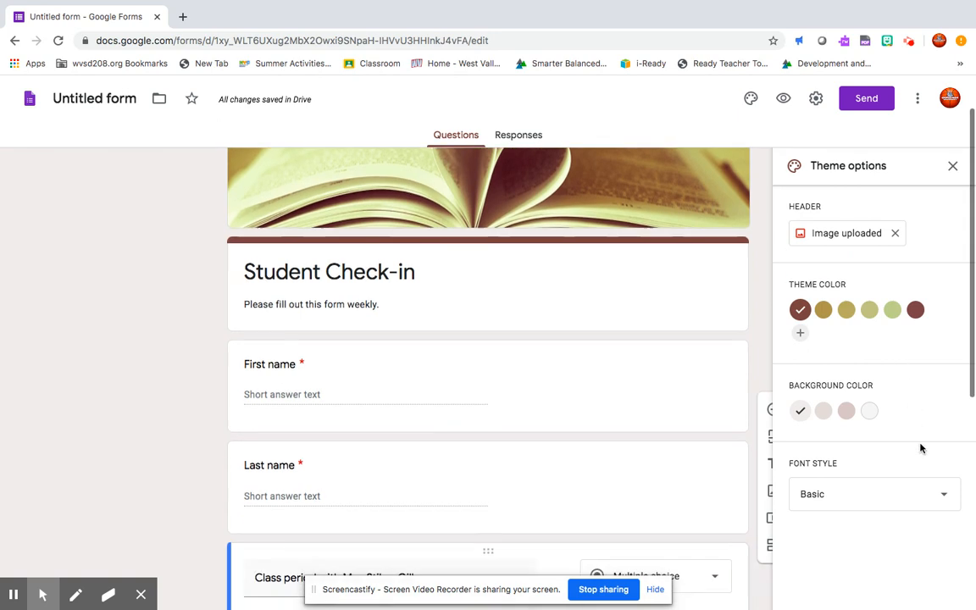
{"action": "left_click", "coordinate": [943, 497]}
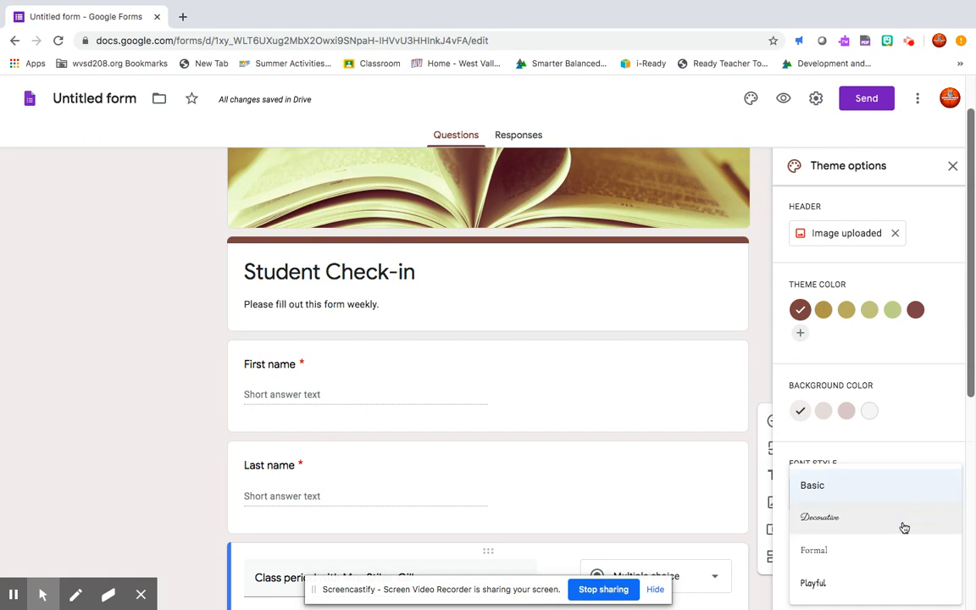
{"action": "left_click", "coordinate": [889, 569]}
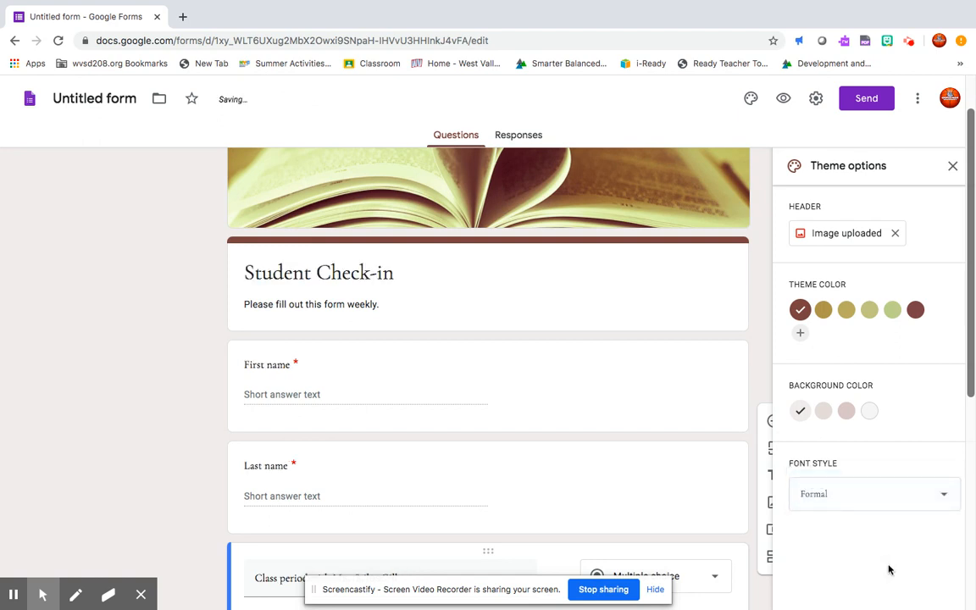
{"action": "left_click", "coordinate": [939, 495]}
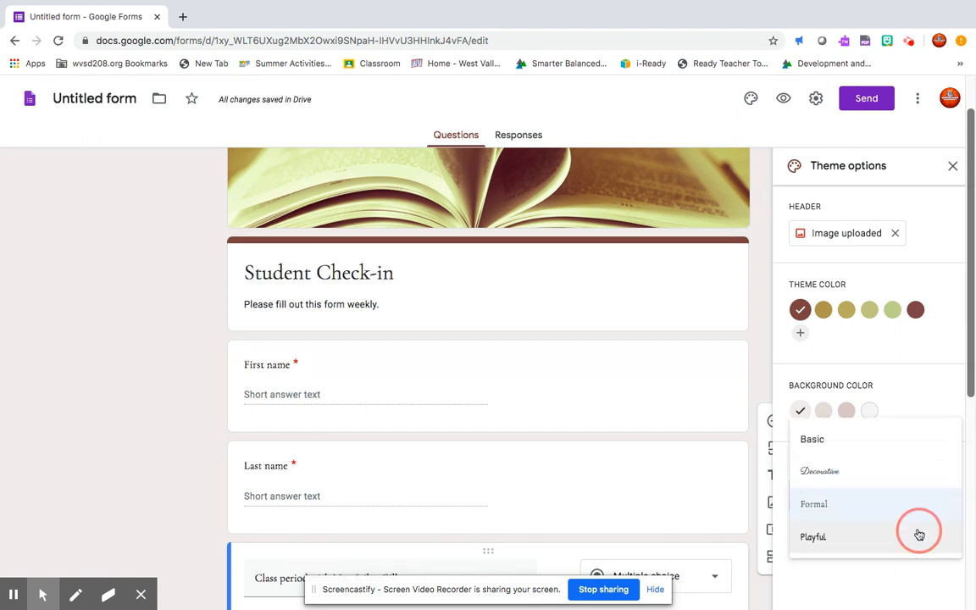
{"action": "left_click", "coordinate": [920, 532]}
{"action": "left_click", "coordinate": [945, 495]}
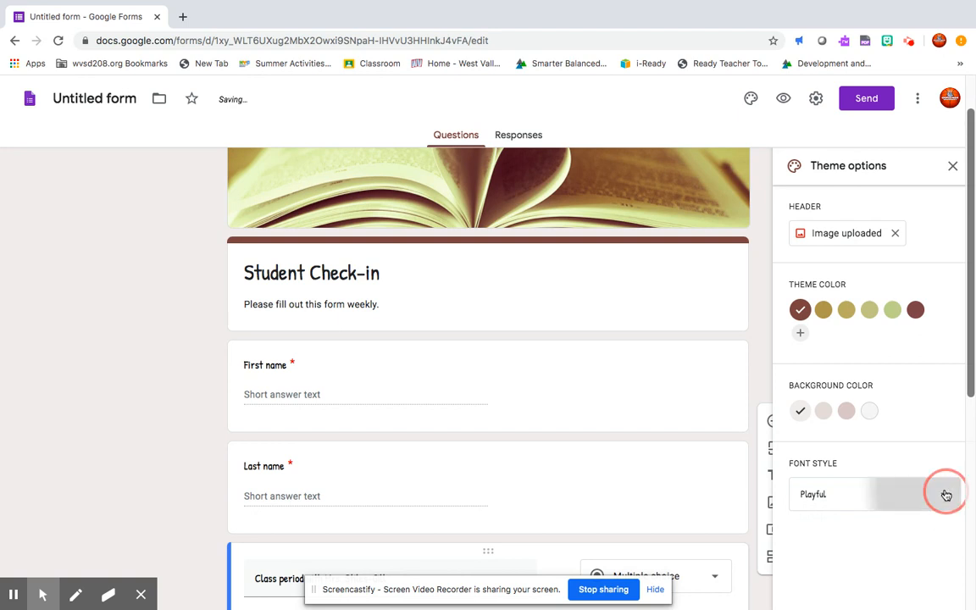
{"action": "left_click", "coordinate": [911, 439]}
{"action": "left_click", "coordinate": [940, 495]}
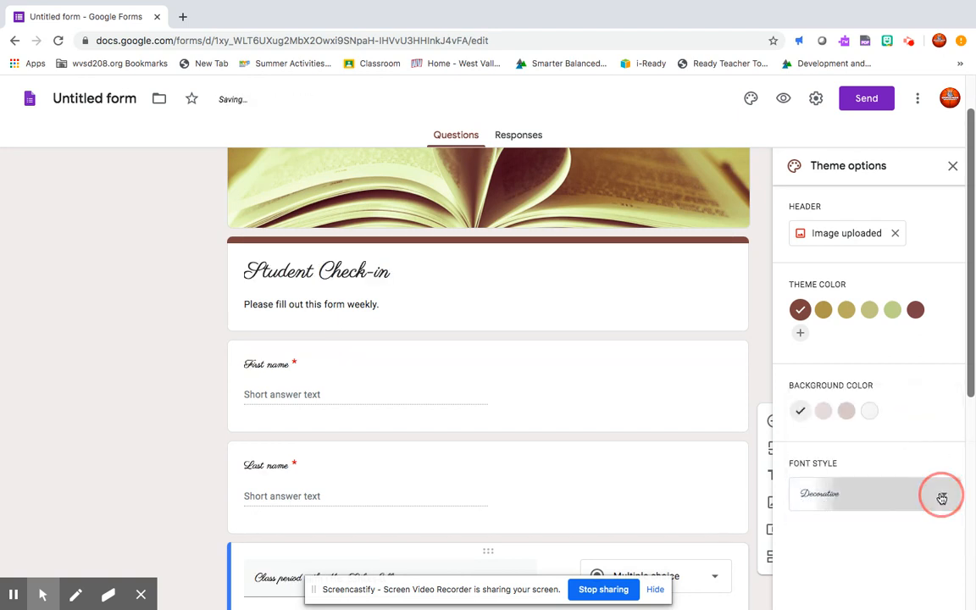
{"action": "left_click", "coordinate": [886, 461]}
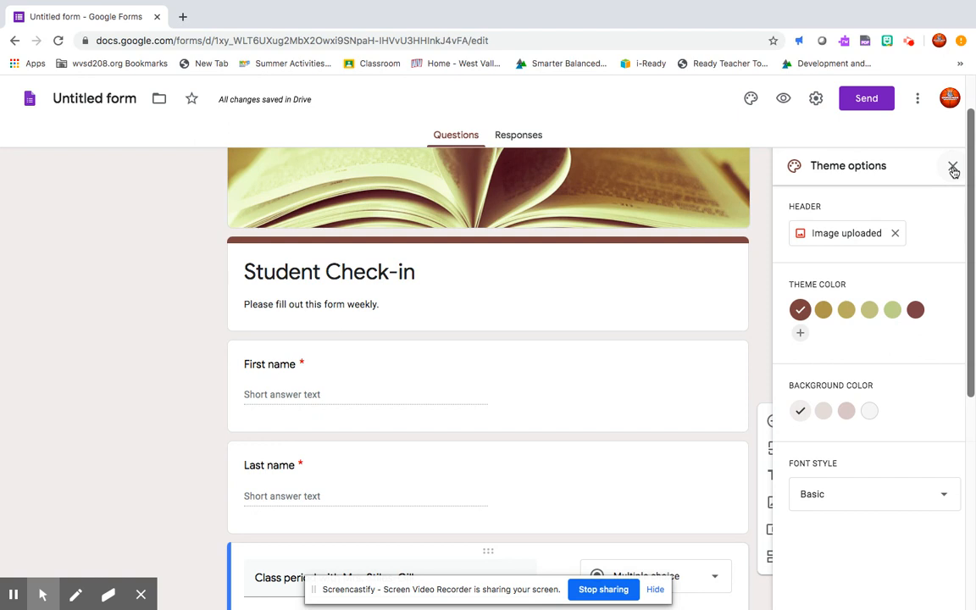
{"action": "left_click", "coordinate": [952, 168]}
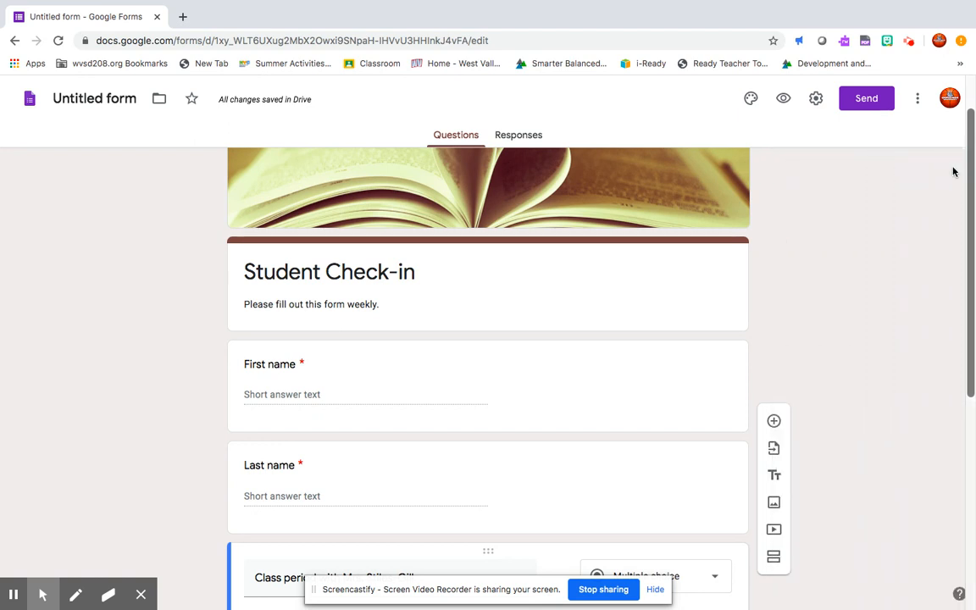
- Preview the form as respondents see it, review all questions down to the end, and close the preview
{"action": "left_click", "coordinate": [783, 100]}
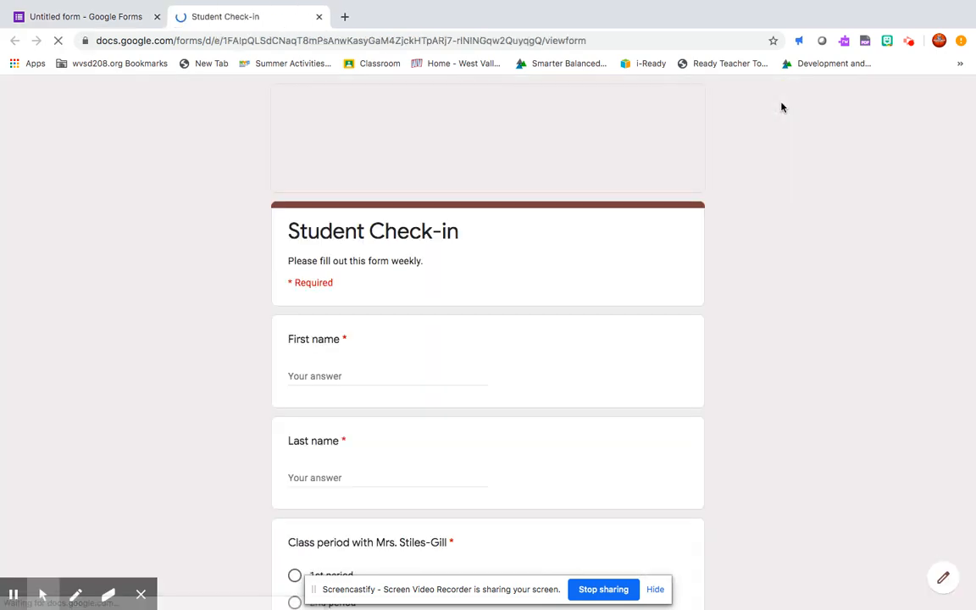
{"action": "scroll", "coordinate": [680, 305], "scroll_direction": "down", "scroll_amount": 5}
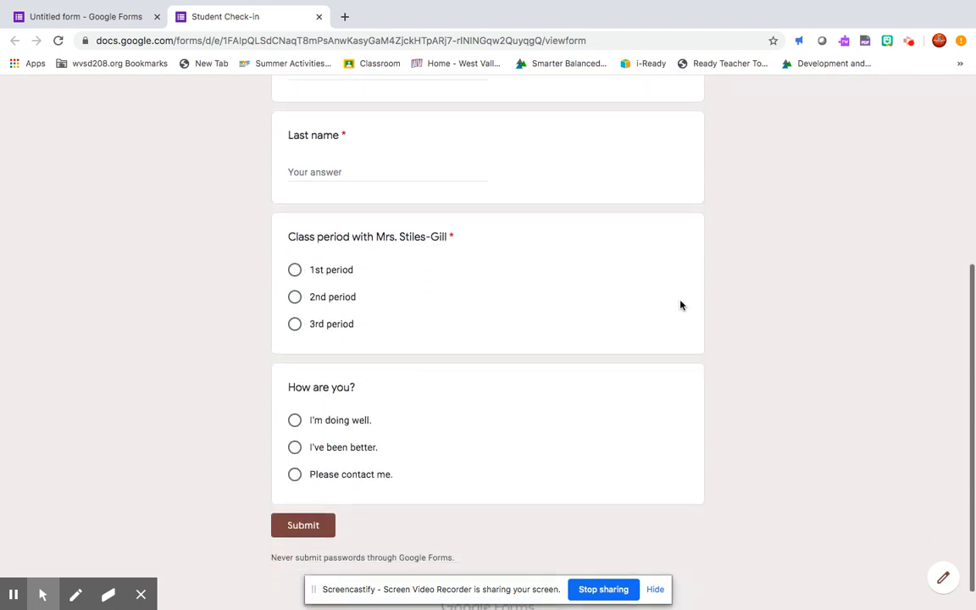
{"action": "scroll", "coordinate": [681, 305], "scroll_direction": "up", "scroll_amount": 1}
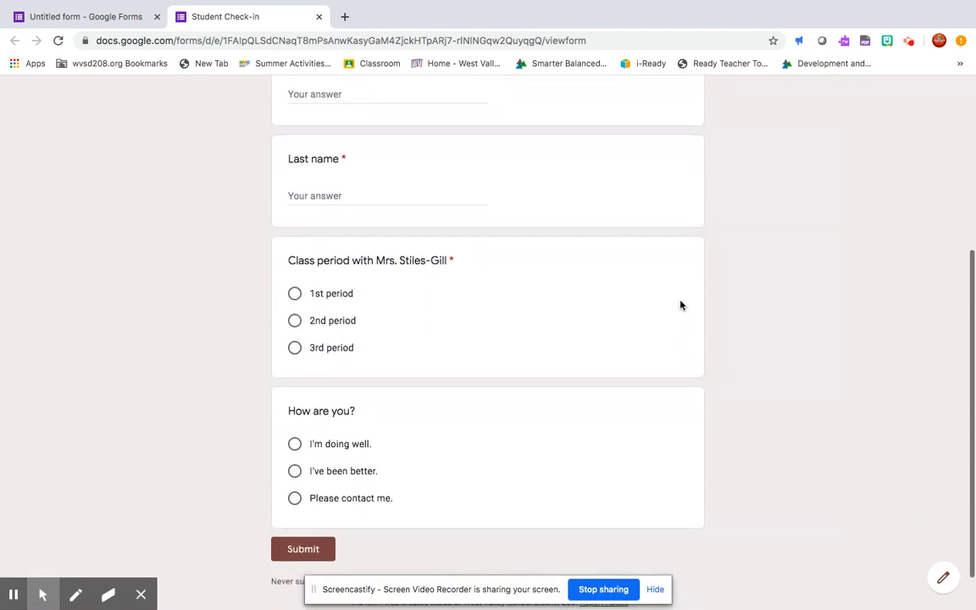
{"action": "scroll", "coordinate": [681, 305], "scroll_direction": "up", "scroll_amount": 4}
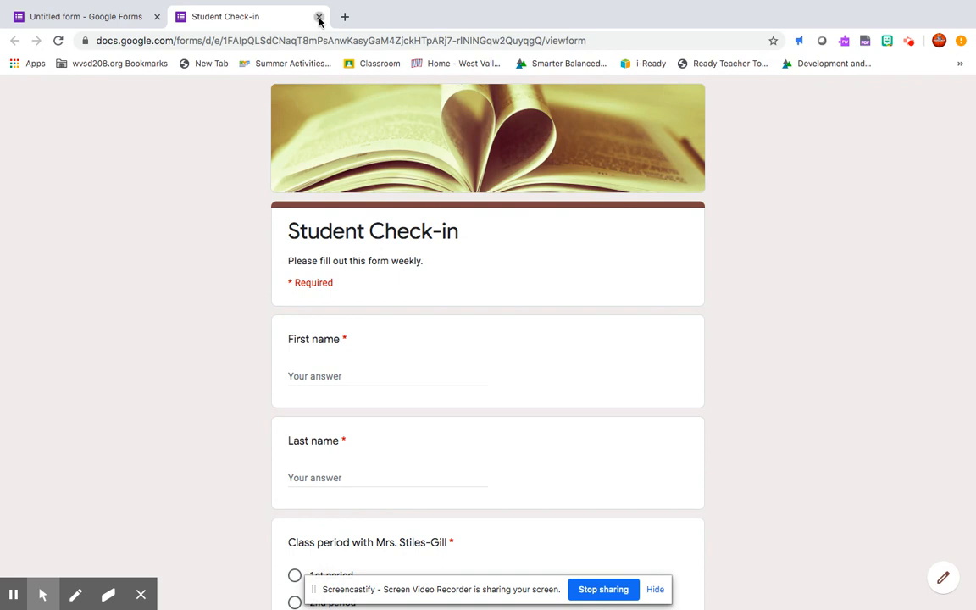
{"action": "left_click", "coordinate": [319, 17]}
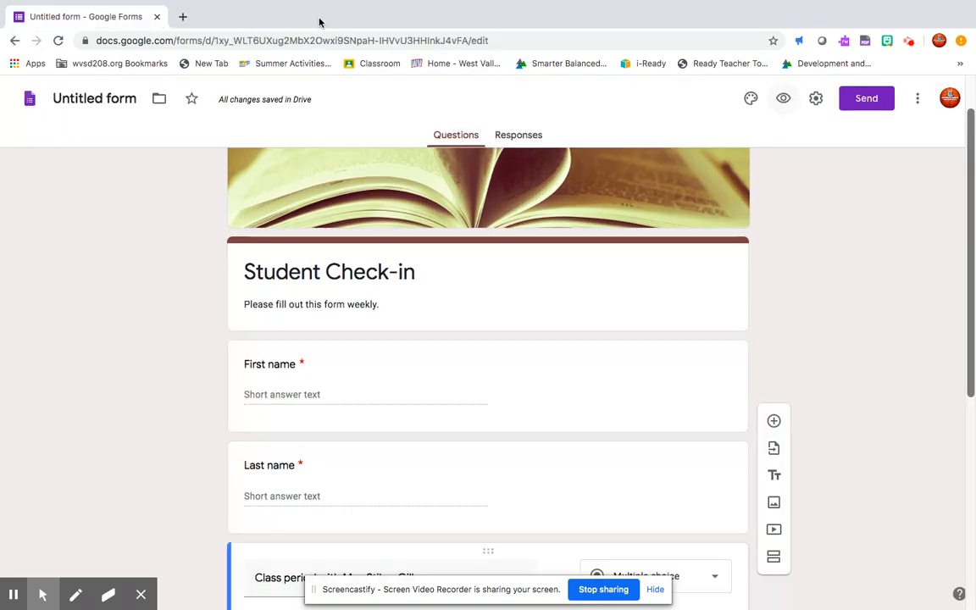
- Name the form file "Student Check-in" and enable collecting email addresses in the form's general settings
{"action": "left_click", "coordinate": [119, 95]}
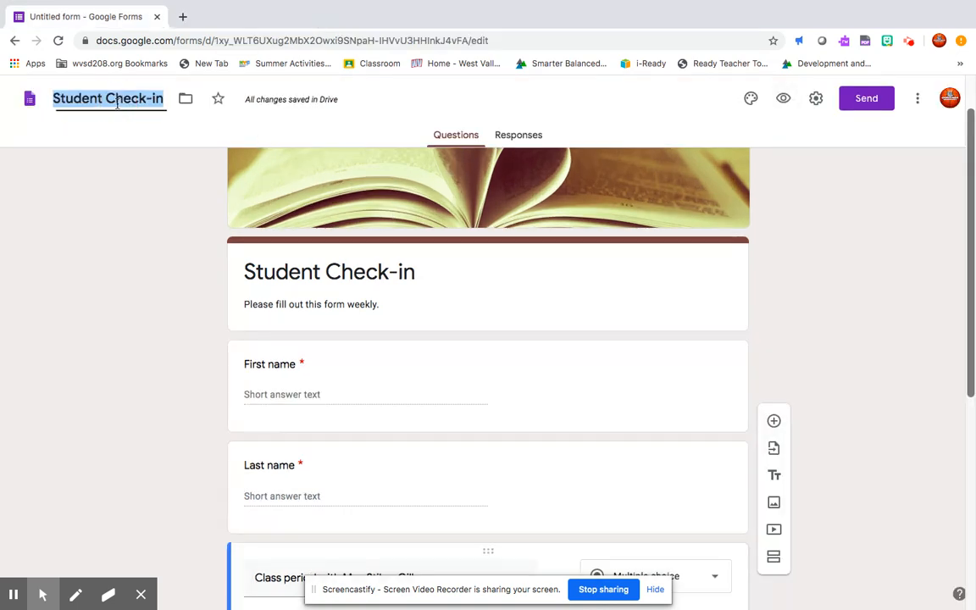
{"action": "left_click", "coordinate": [817, 102]}
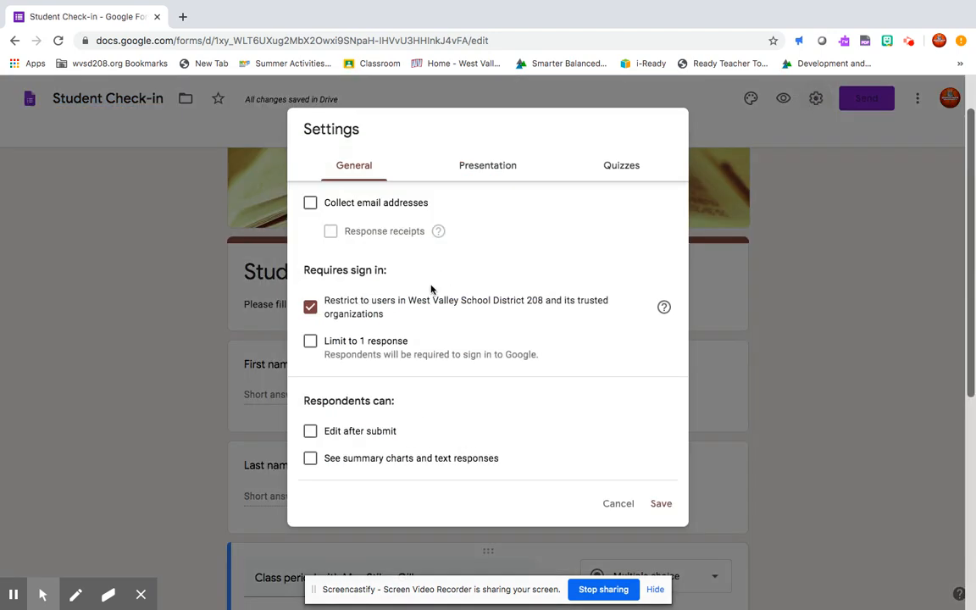
{"action": "left_click", "coordinate": [311, 203]}
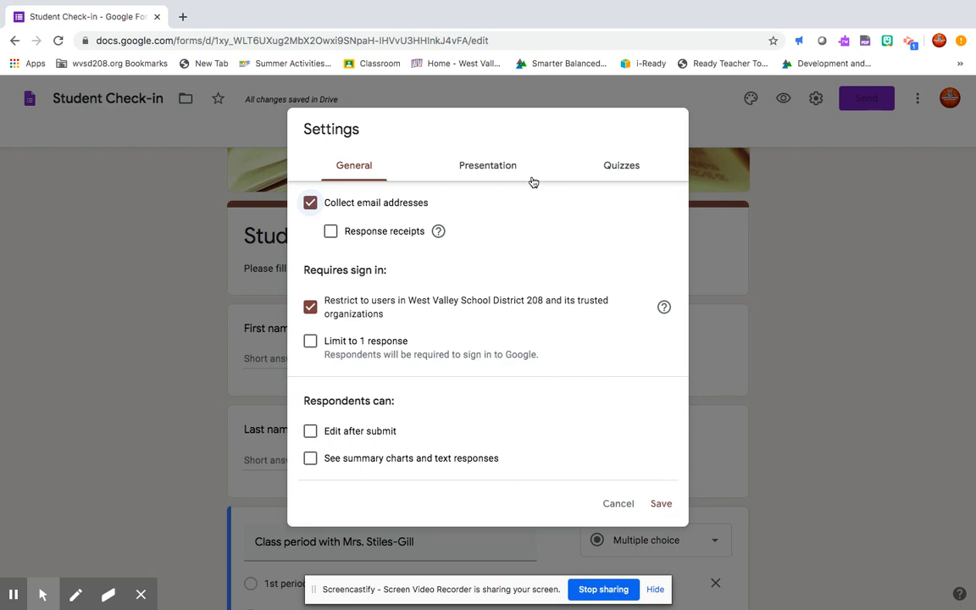
- Review the presentation settings and quiz options, trying quiz mode and switching it back off, and save the form settings
{"action": "left_click", "coordinate": [493, 170]}
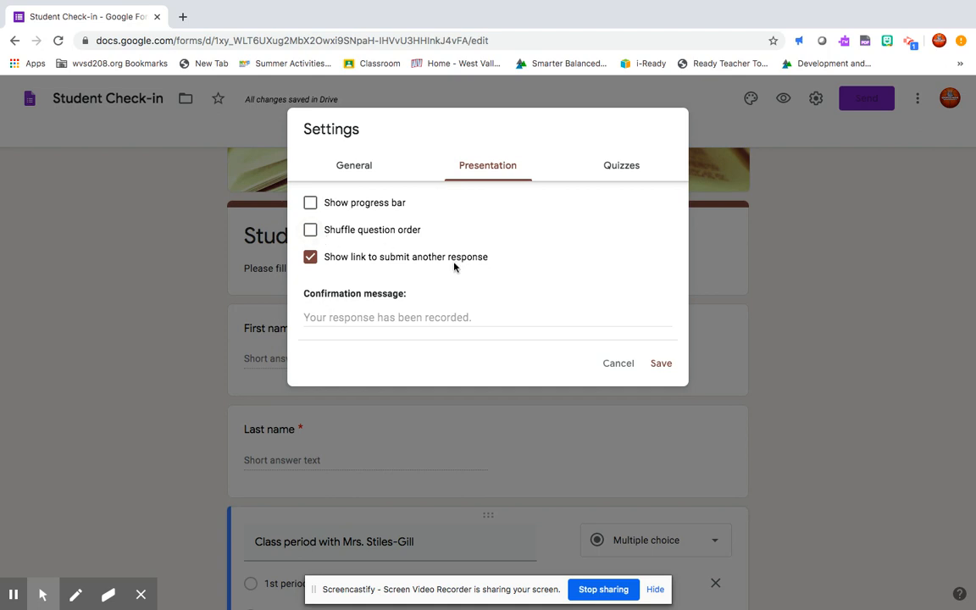
{"action": "left_click", "coordinate": [616, 169]}
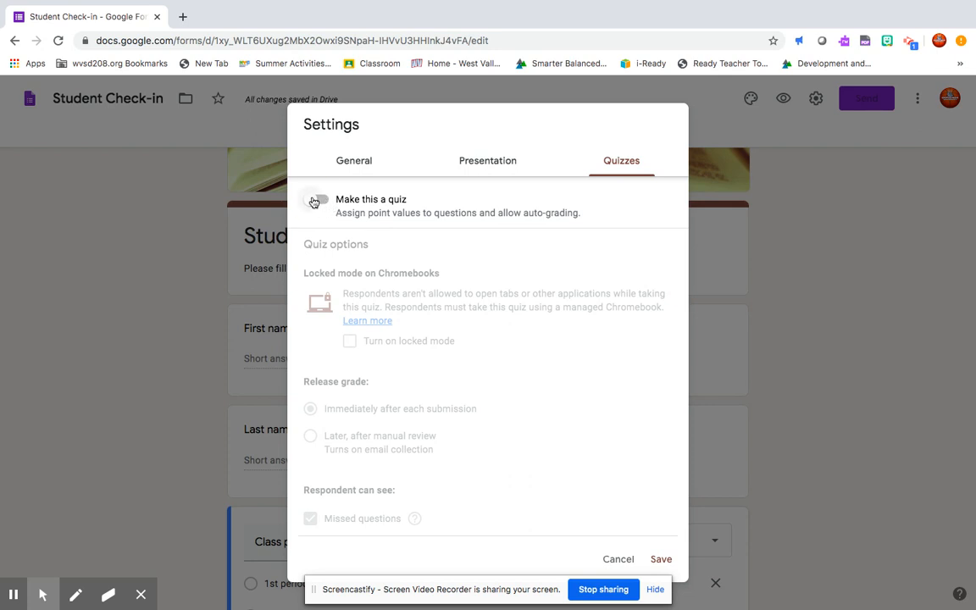
{"action": "left_click", "coordinate": [315, 200]}
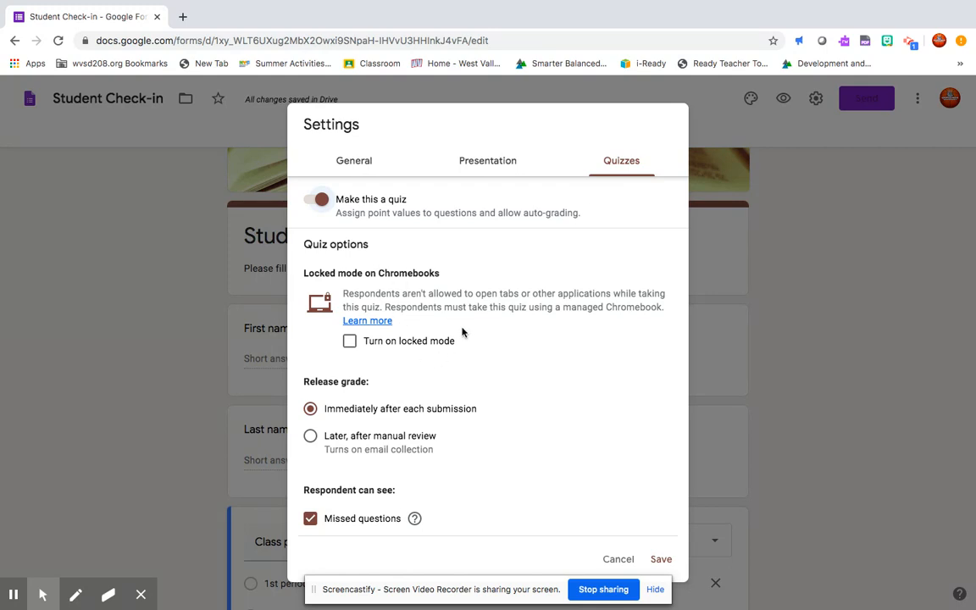
{"action": "scroll", "coordinate": [462, 332], "scroll_direction": "down", "scroll_amount": 2}
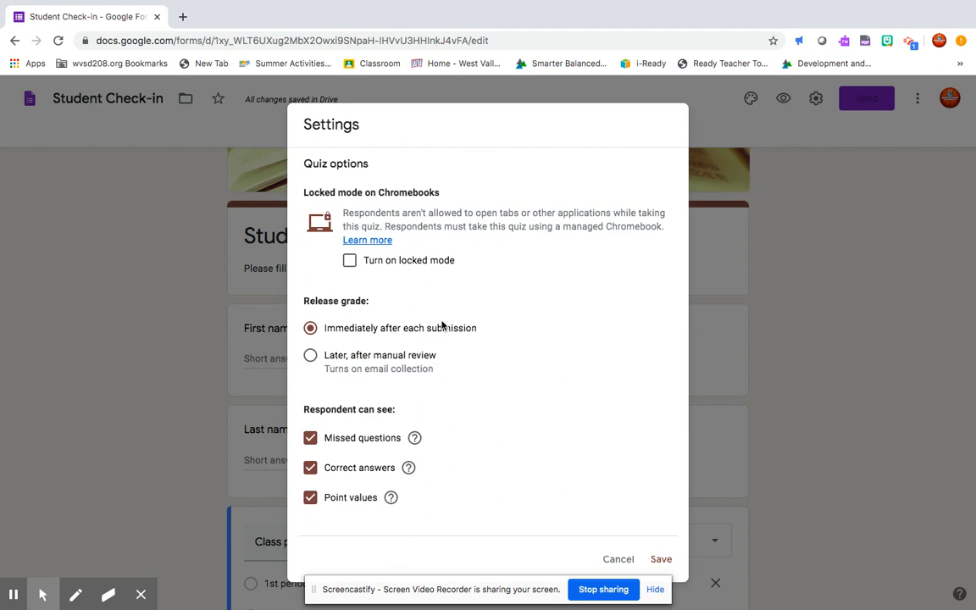
{"action": "scroll", "coordinate": [444, 296], "scroll_direction": "up", "scroll_amount": 2}
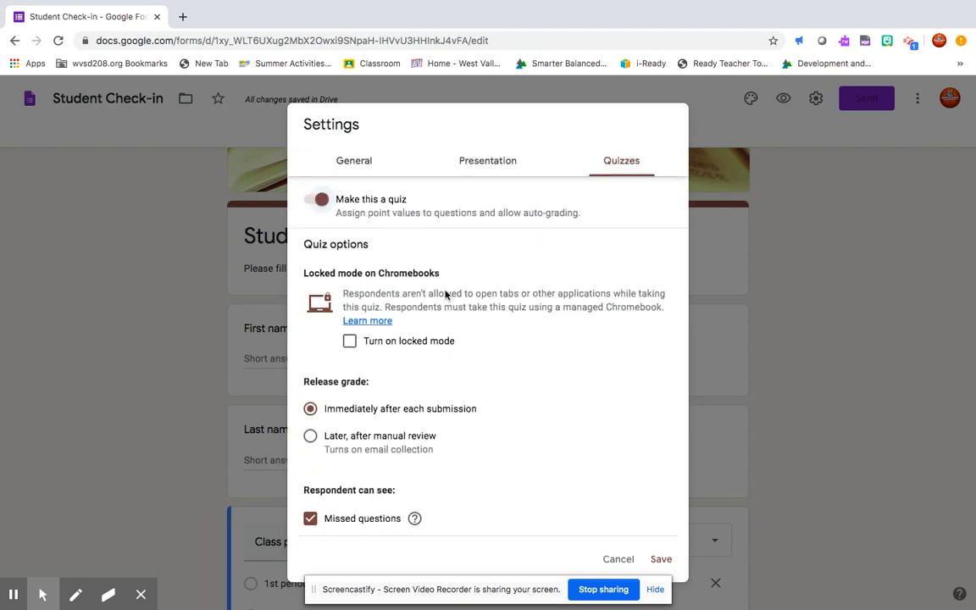
{"action": "left_click", "coordinate": [321, 201]}
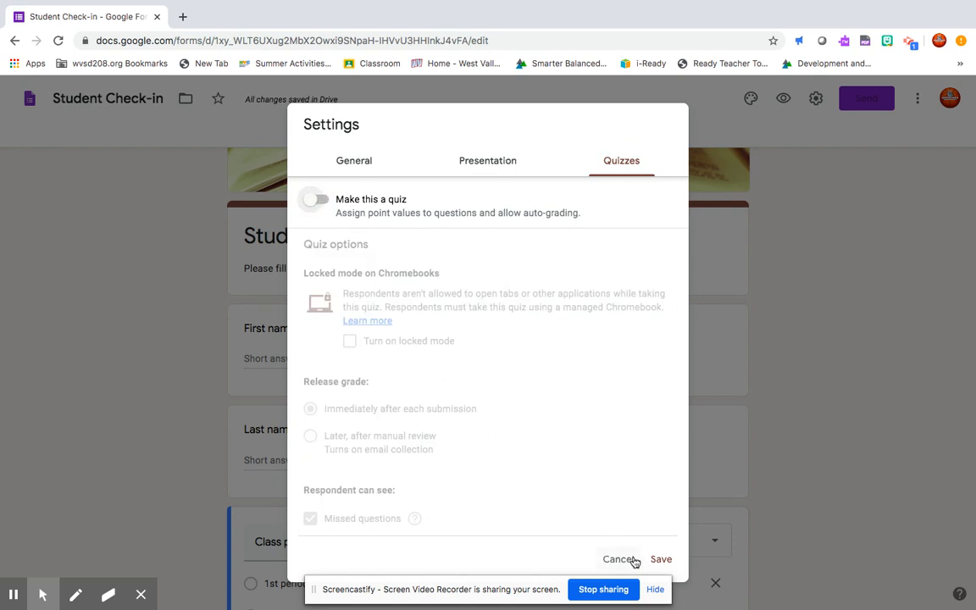
{"action": "left_click", "coordinate": [661, 560]}
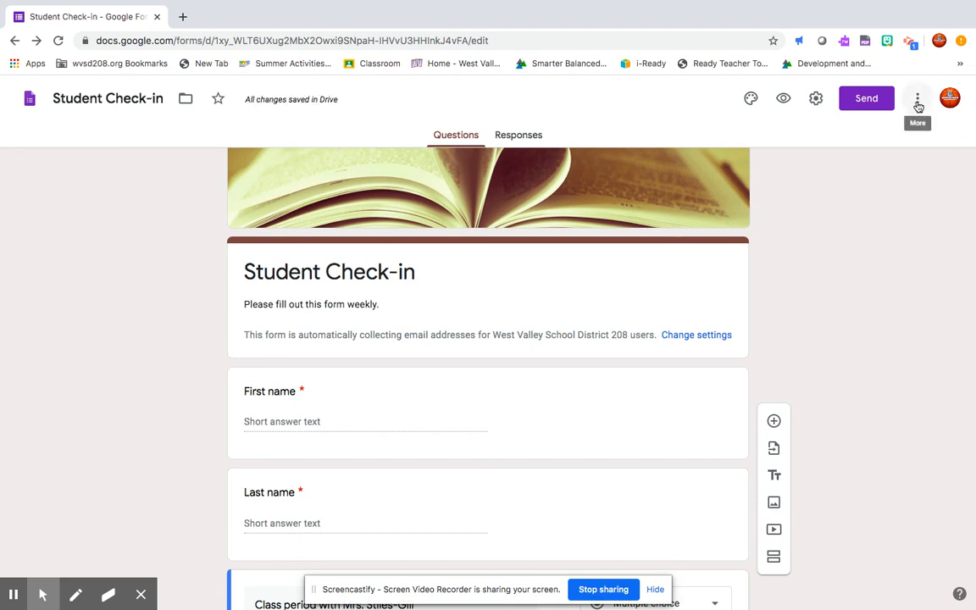
{"action": "left_click", "coordinate": [919, 105]}
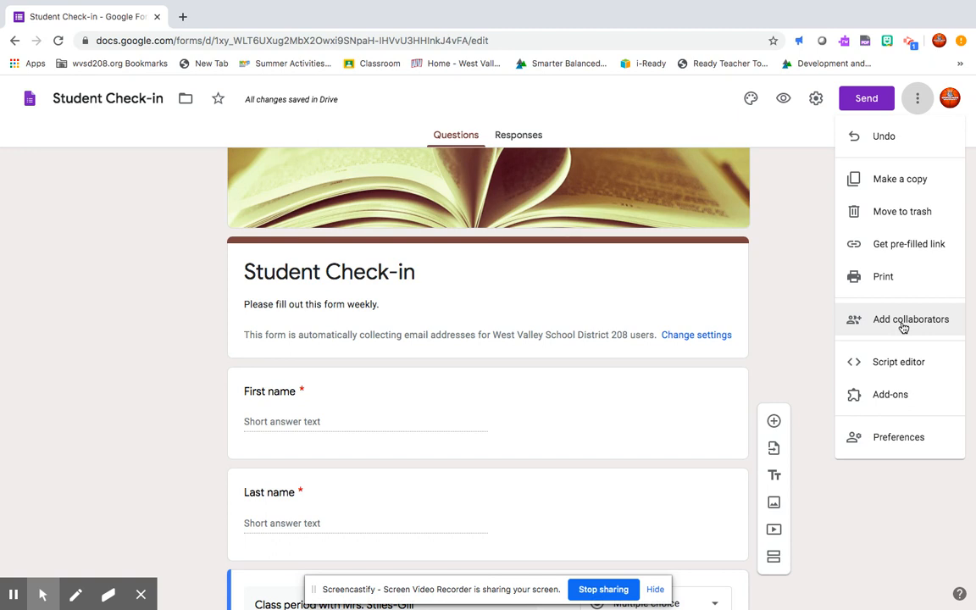
{"action": "left_click", "coordinate": [870, 101]}
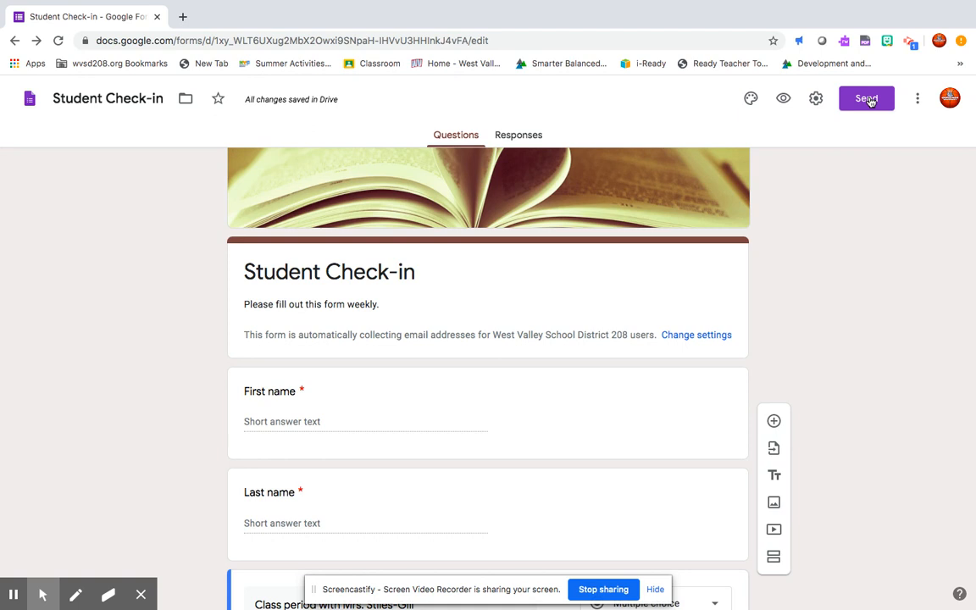
- Choose to send the form by link, shorten the URL, copy it and close the sending options
{"action": "left_click", "coordinate": [867, 99]}
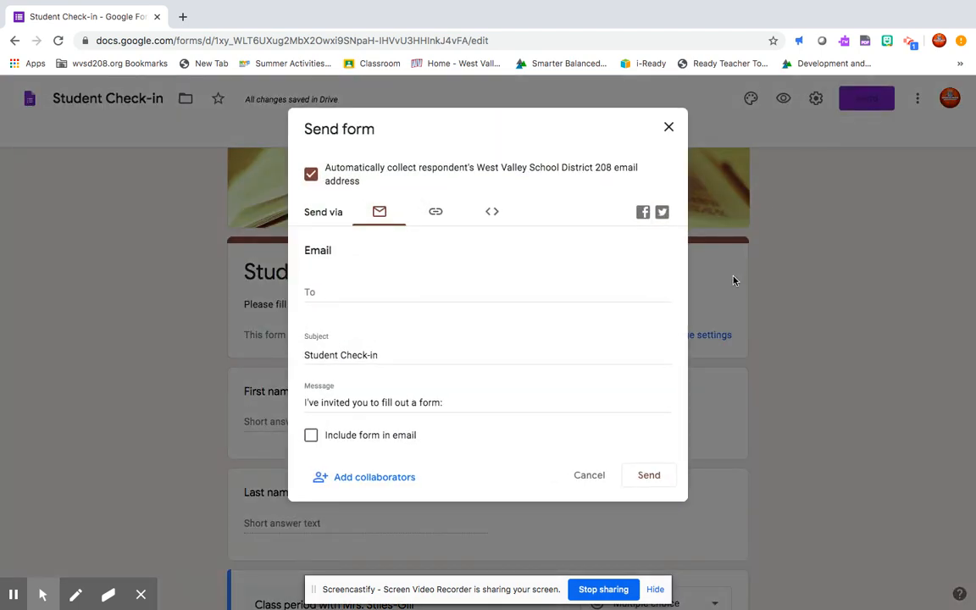
{"action": "left_click", "coordinate": [435, 213]}
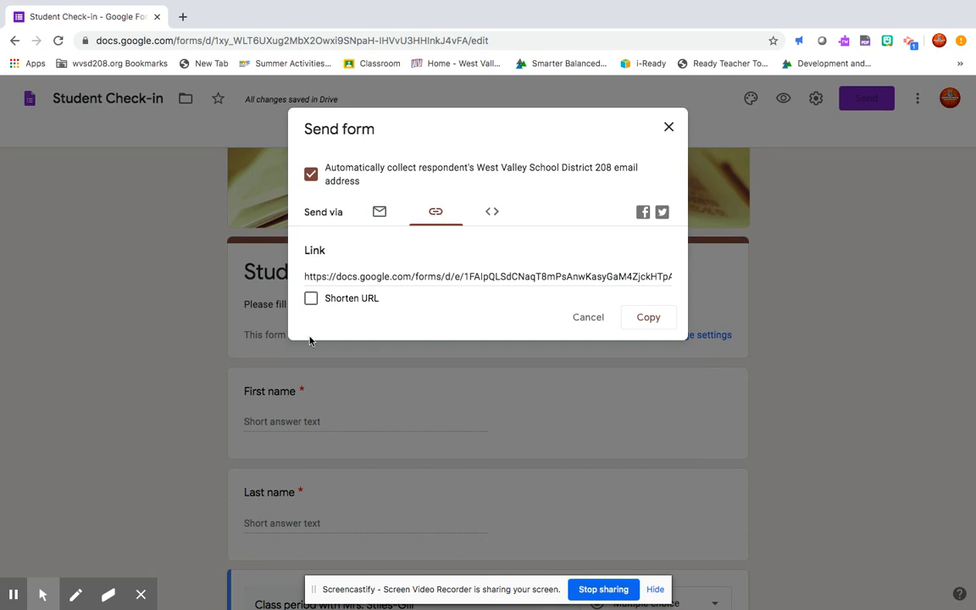
{"action": "left_click", "coordinate": [310, 299]}
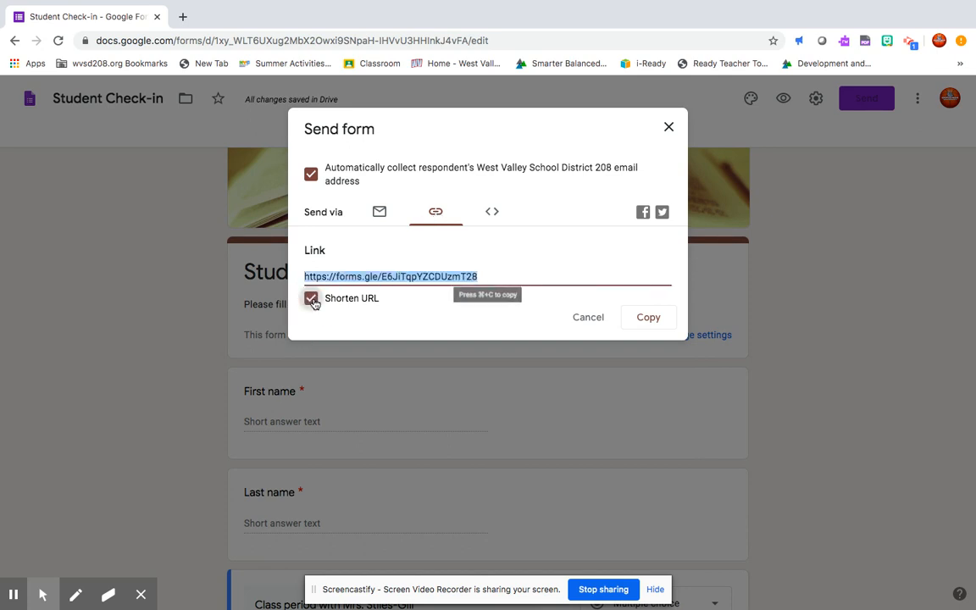
{"action": "left_click", "coordinate": [646, 318]}
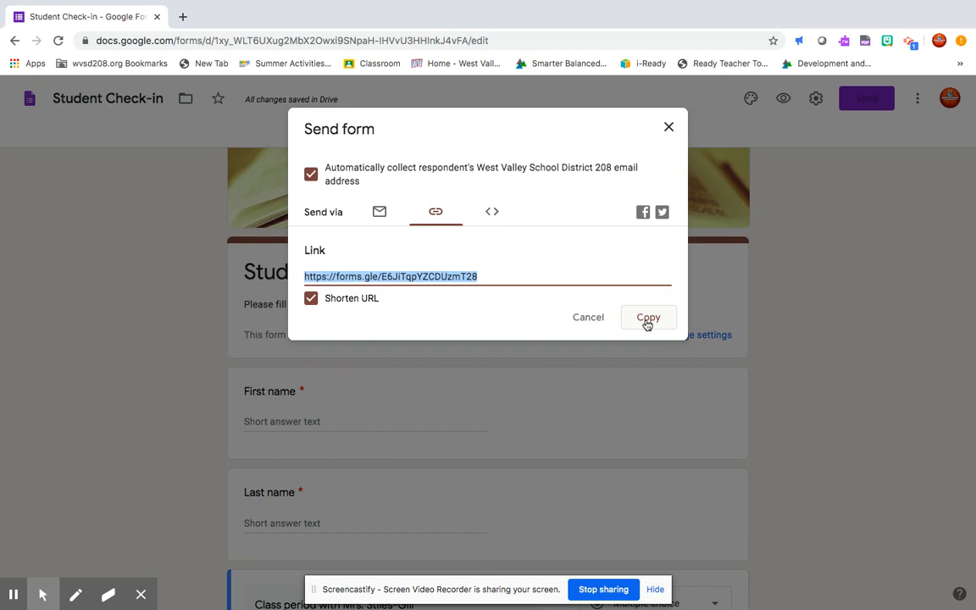
{"action": "left_click", "coordinate": [668, 128]}
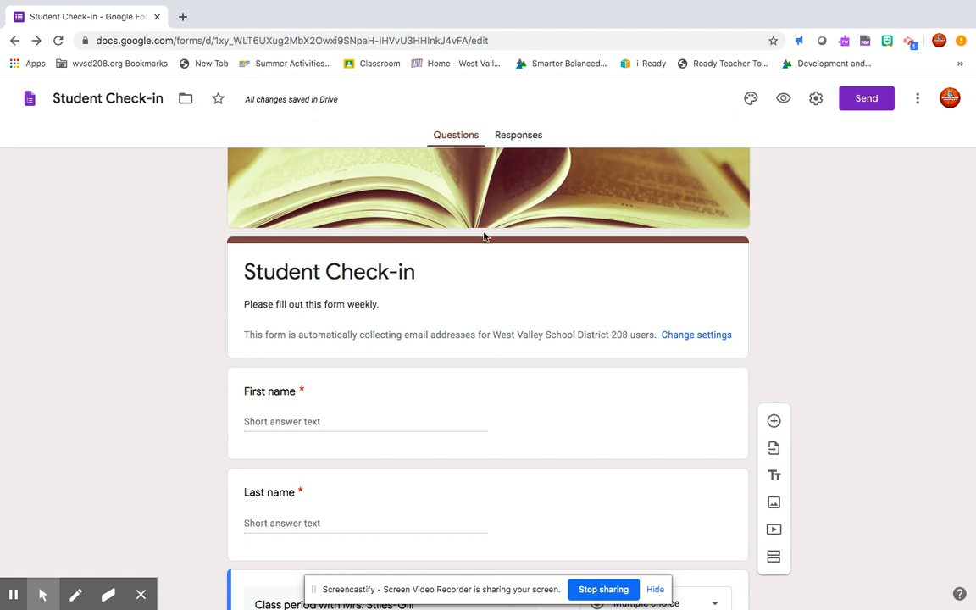
- Try switching off response collection for the form in its responses view, and switch it back on
{"action": "left_click", "coordinate": [526, 136]}
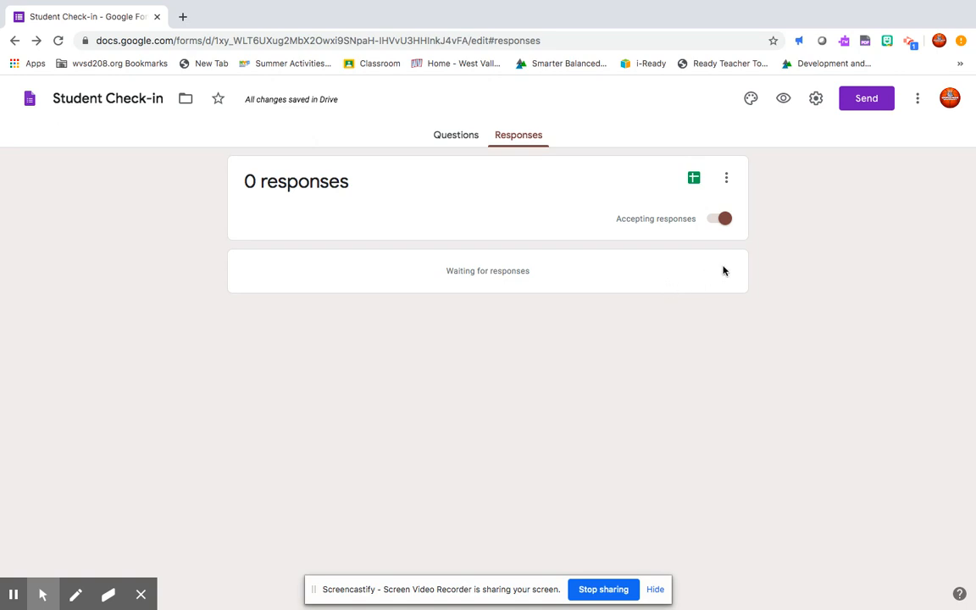
{"action": "left_click", "coordinate": [728, 223]}
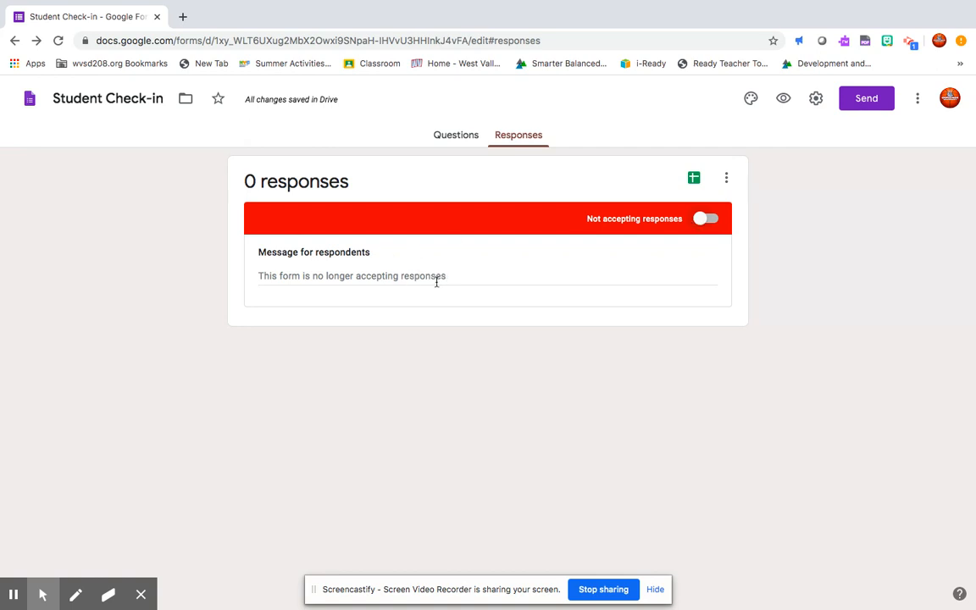
{"action": "left_click", "coordinate": [700, 220]}
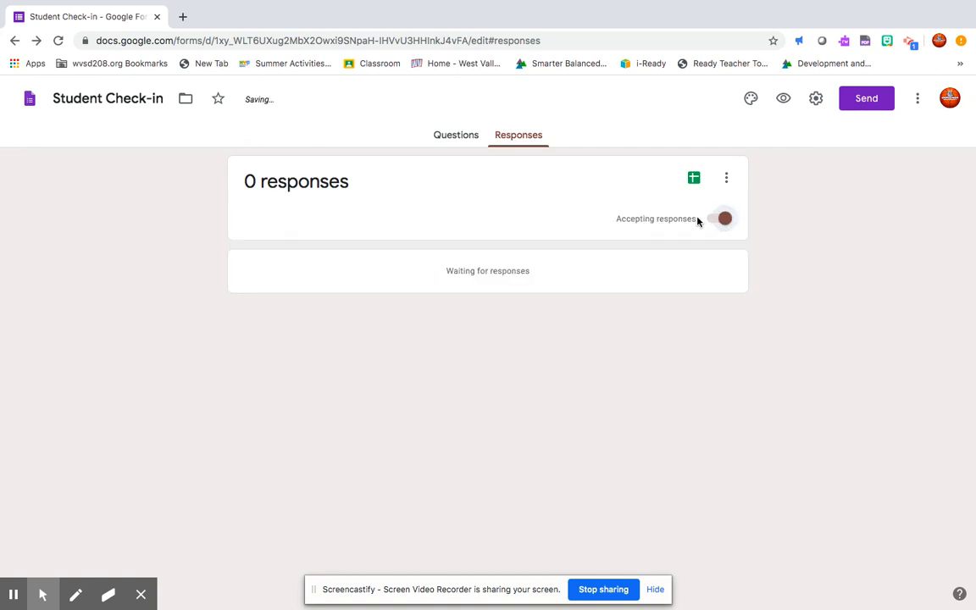